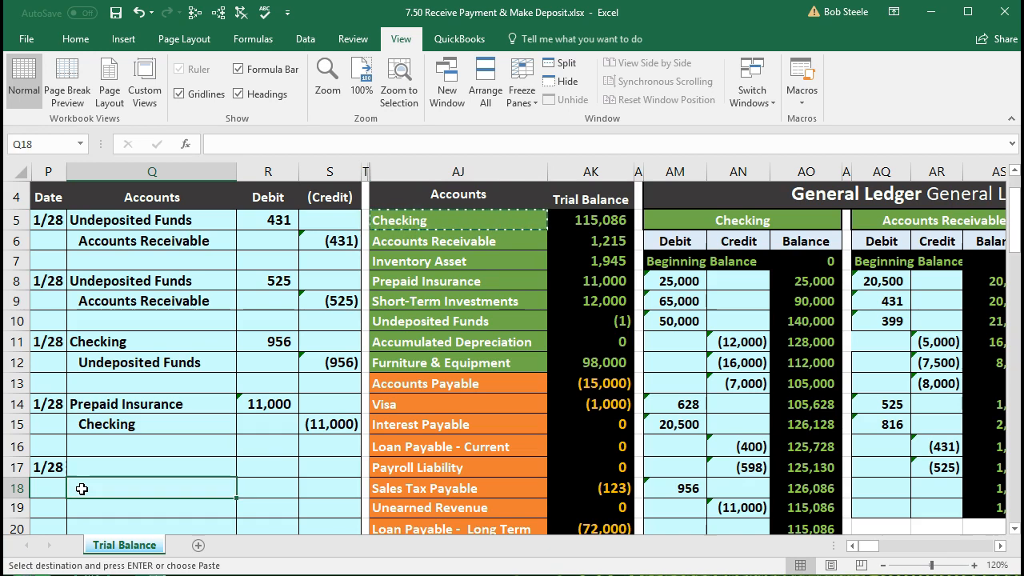
- Paste the copied Checking account name as values into Q18, under the 1/28 entry, and indent it
right_click(82, 489)
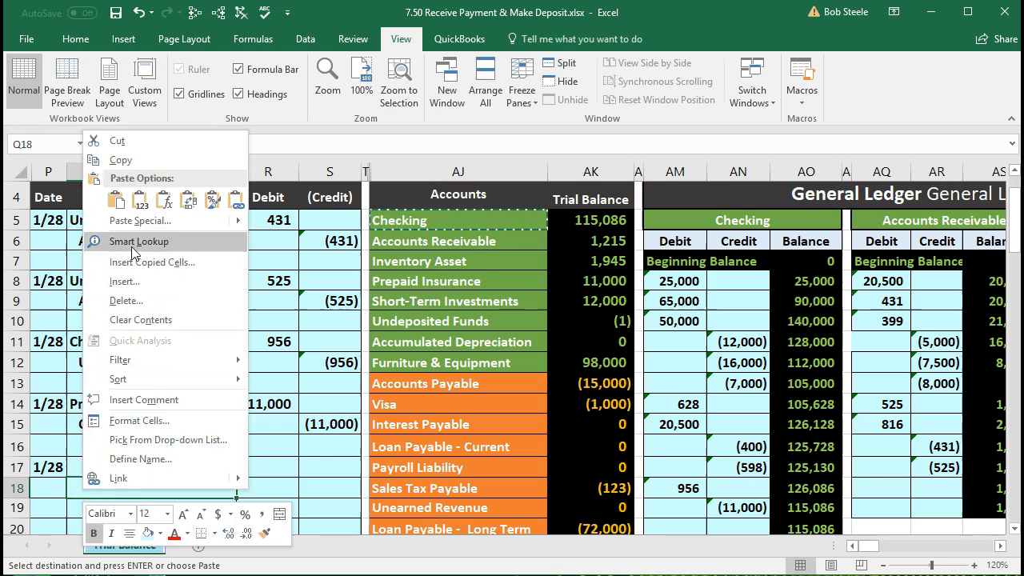
click(140, 201)
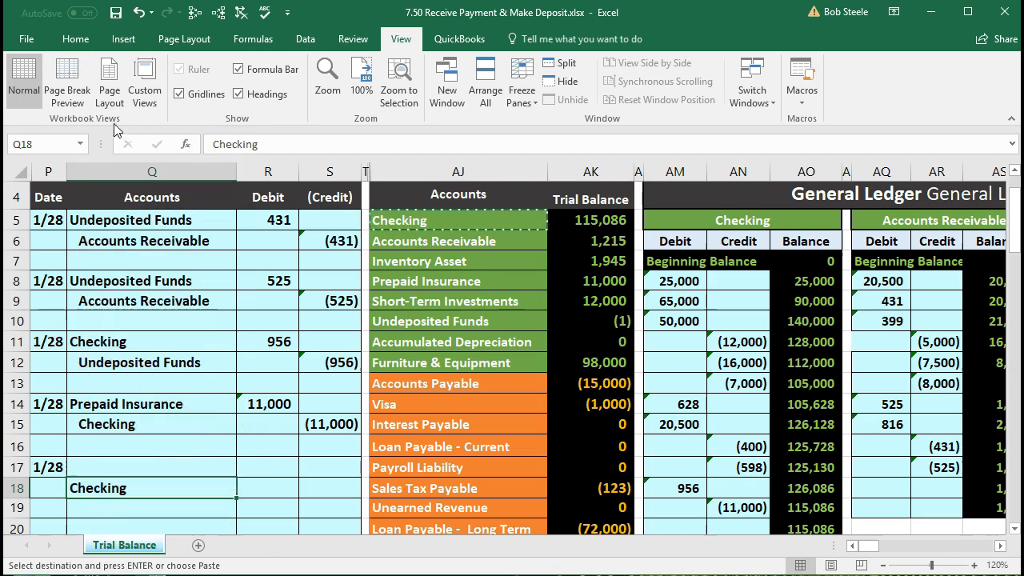
click(77, 38)
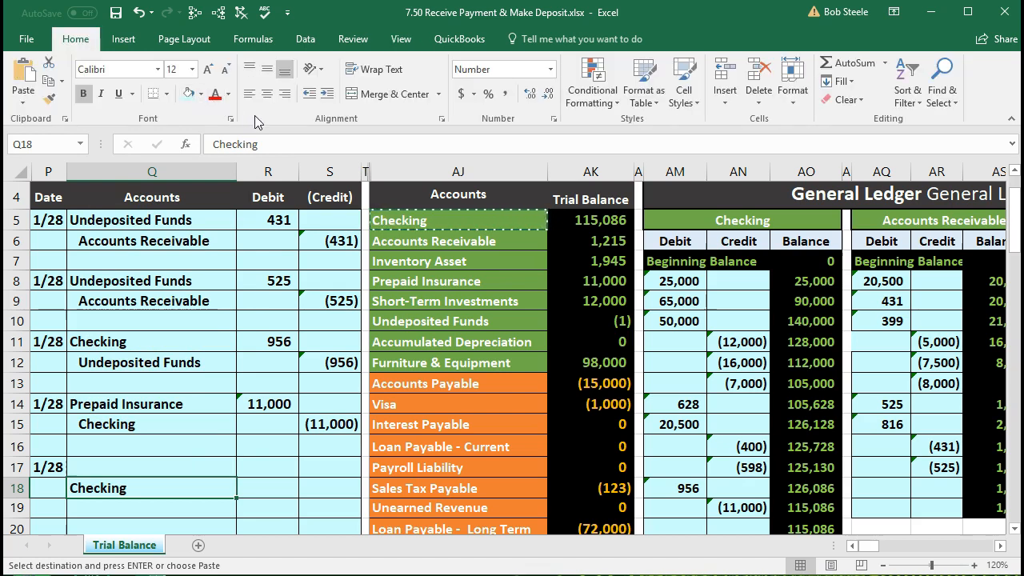
click(330, 95)
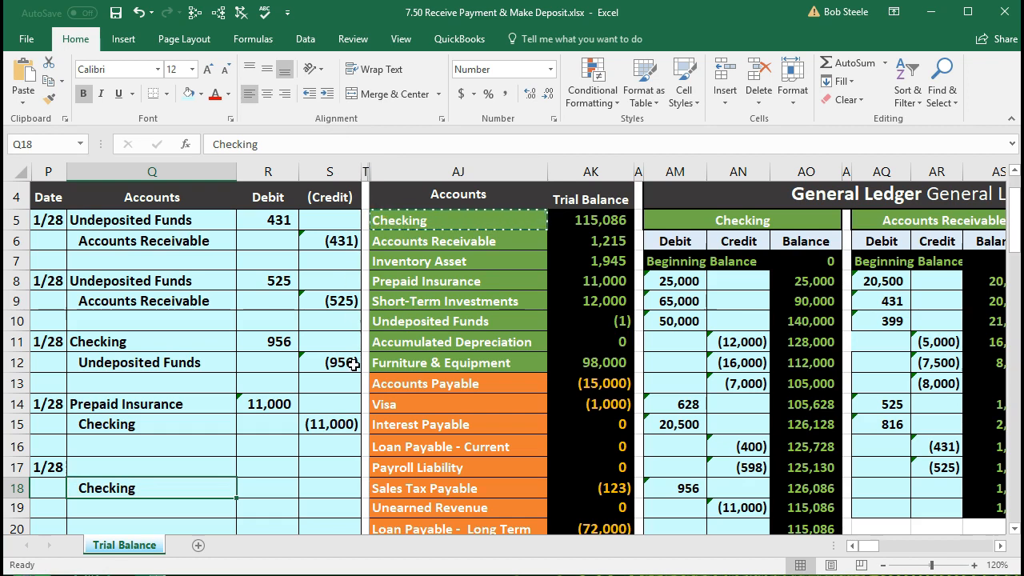
- Enter -500 as the credit amount for Checking in S18
click(326, 488)
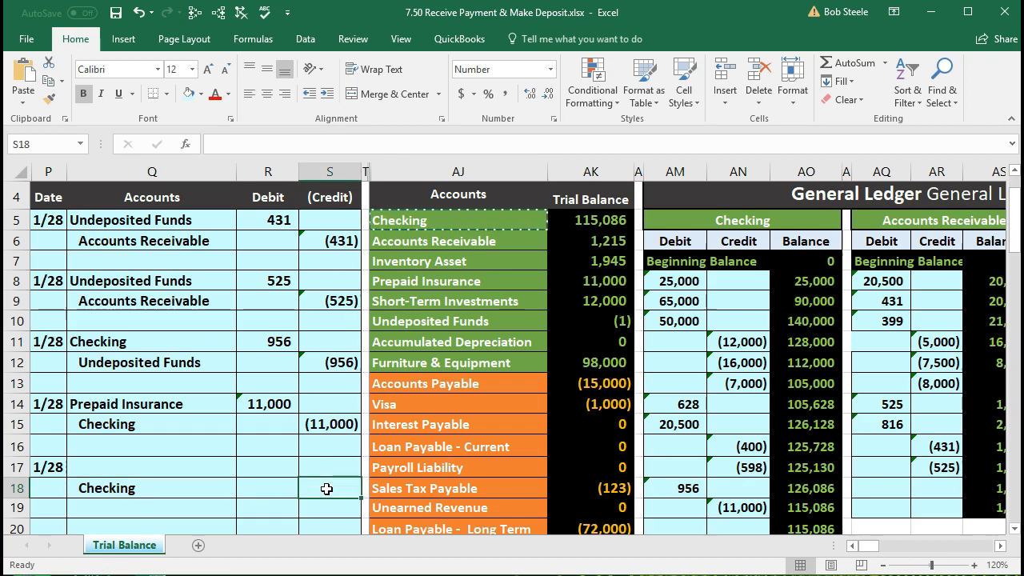
text(-500)
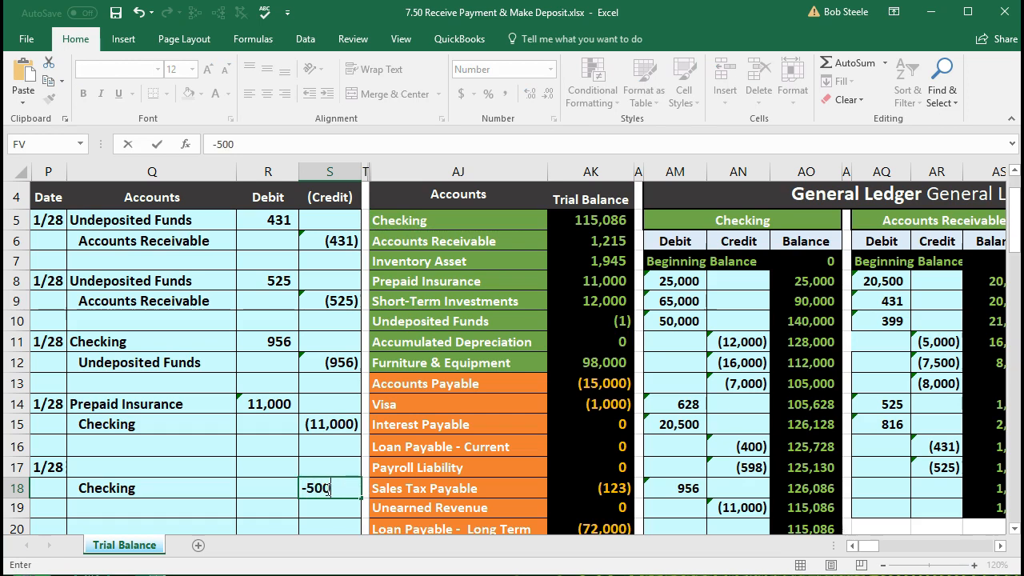
key(Return)
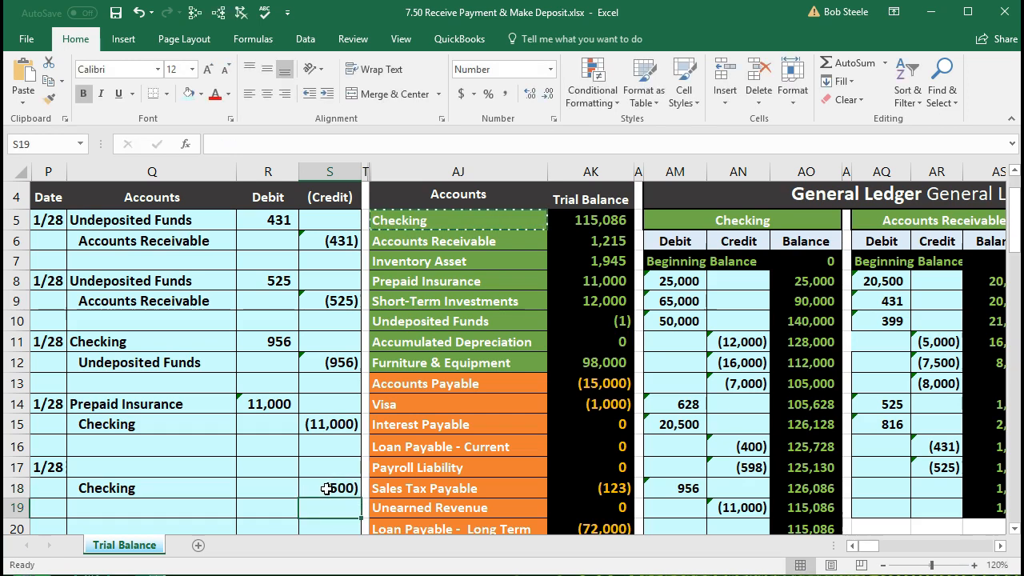
- Fill the debit cell R17 with a formula that negates the Checking credit, =-S18
click(273, 469)
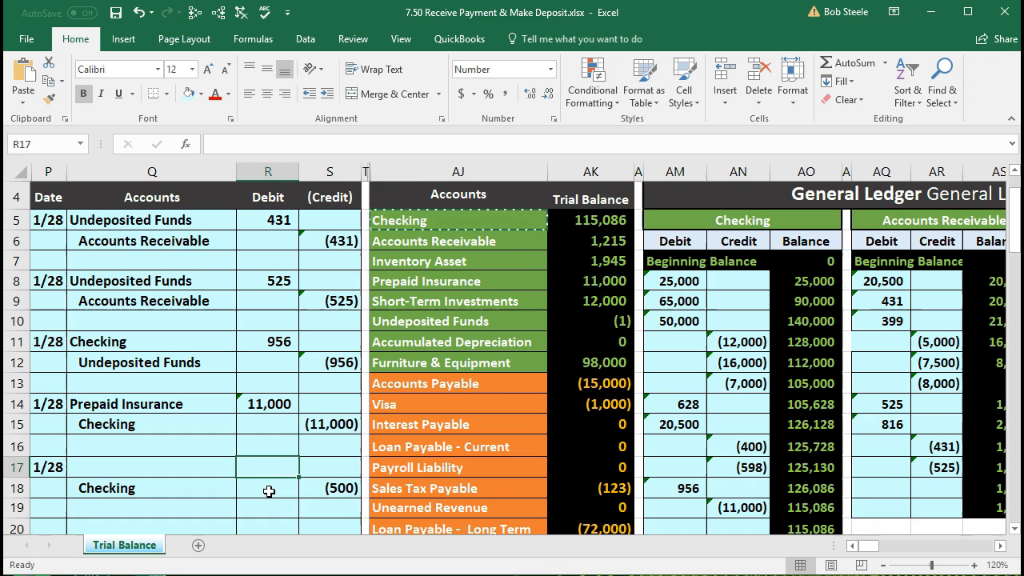
text(-)
key(Down)
key(Right)
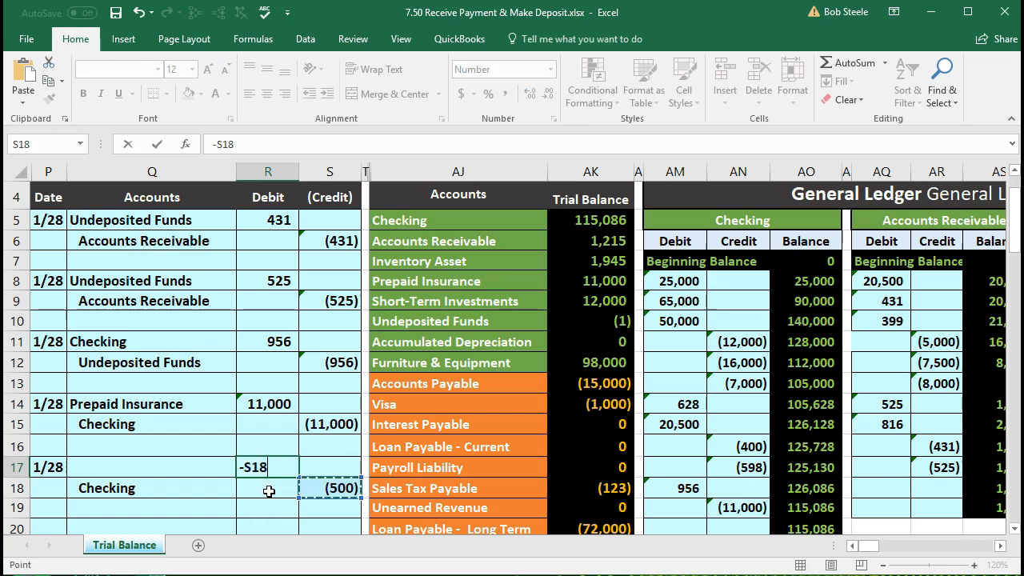
key(Return)
click(273, 469)
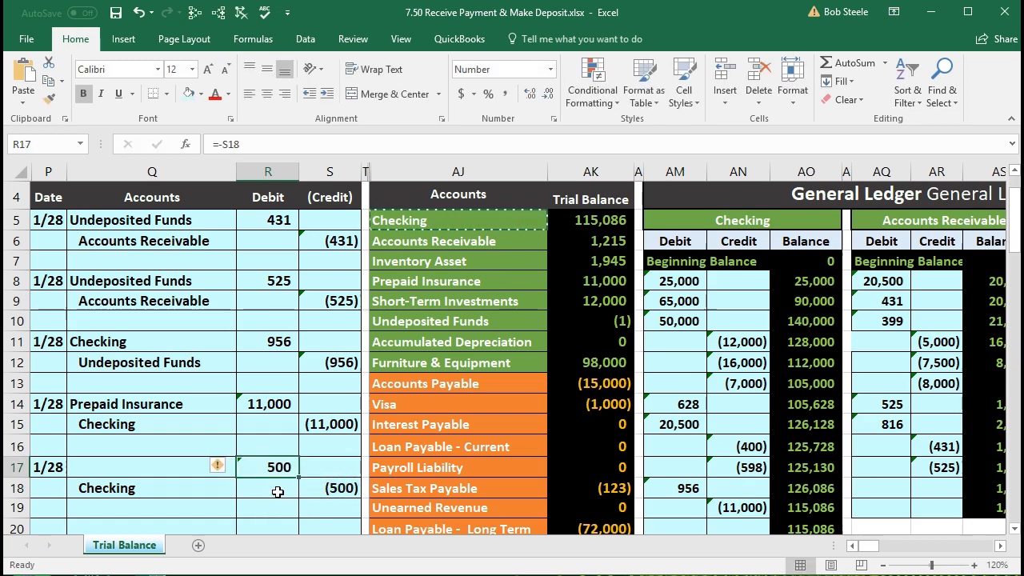
- Copy the Office Supplies account name from the trial balance and paste it as values into Q17 as the debit account
click(166, 469)
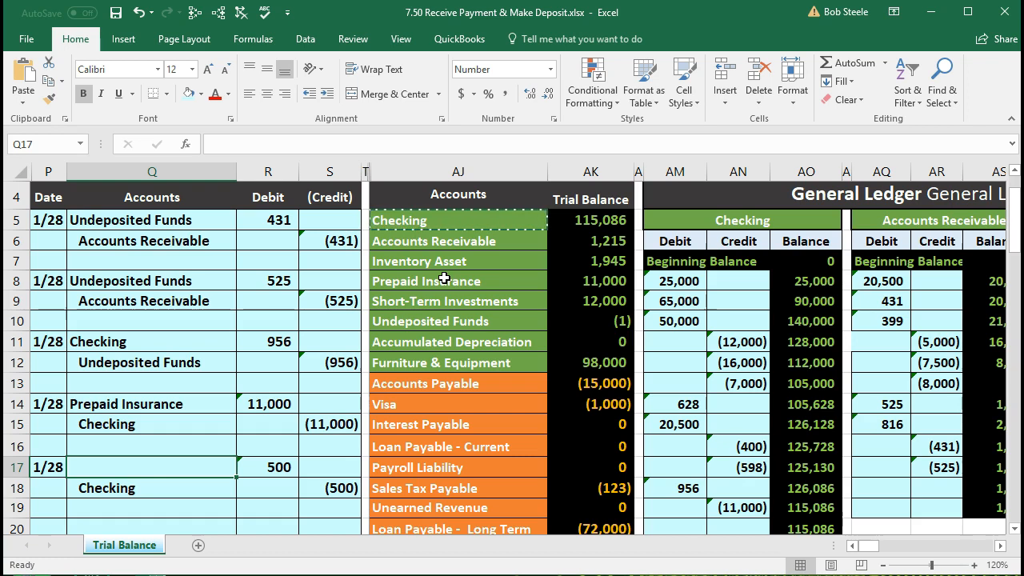
click(444, 279)
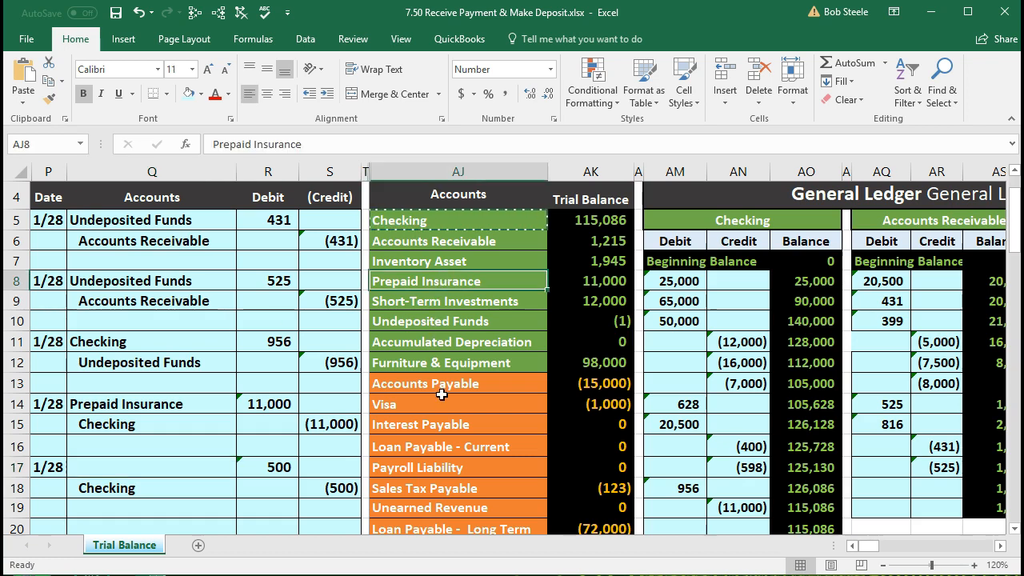
scroll(441, 395, down, 1)
scroll(442, 396, down, 2)
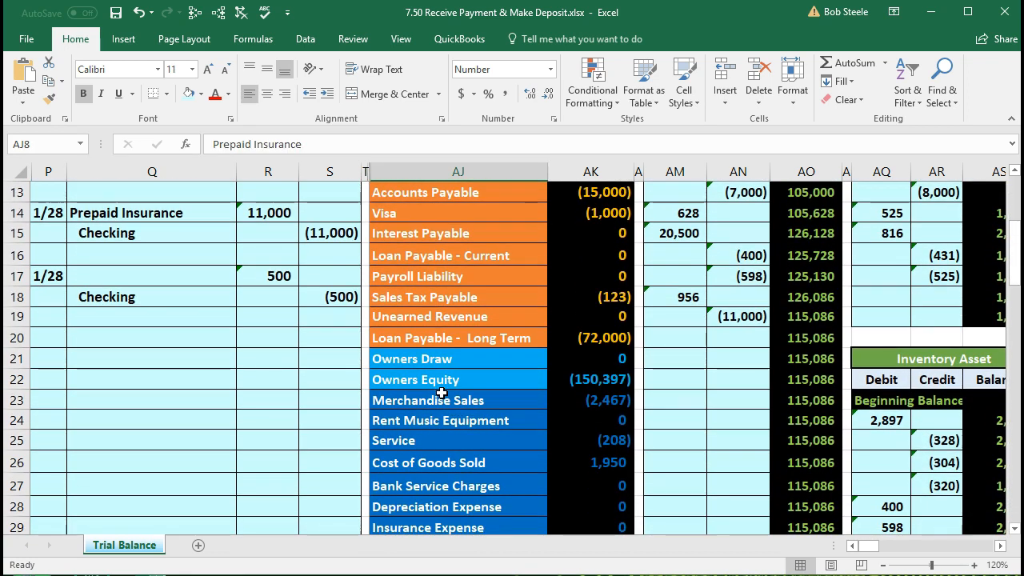
scroll(442, 393, down, 1)
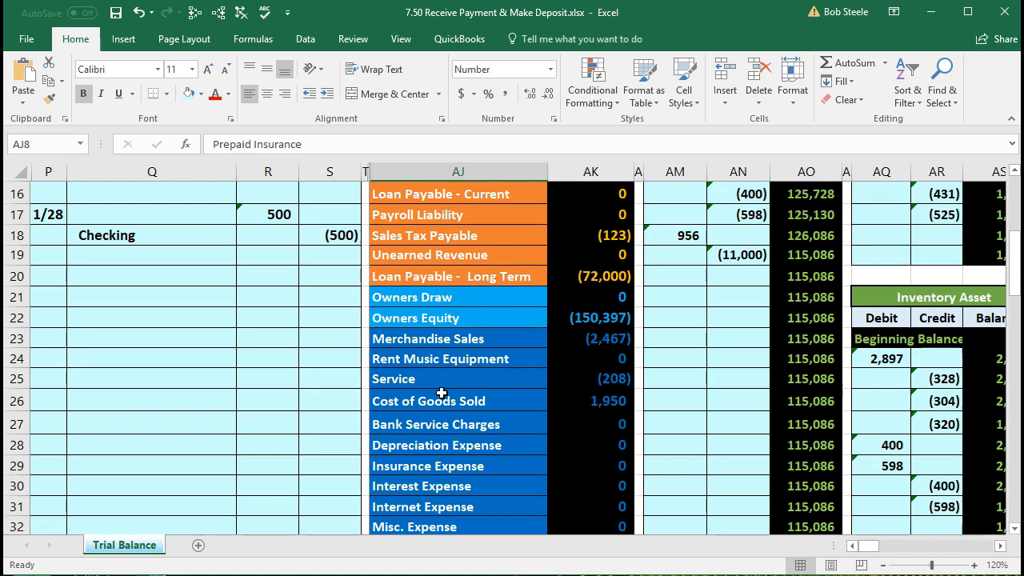
scroll(442, 393, down, 1)
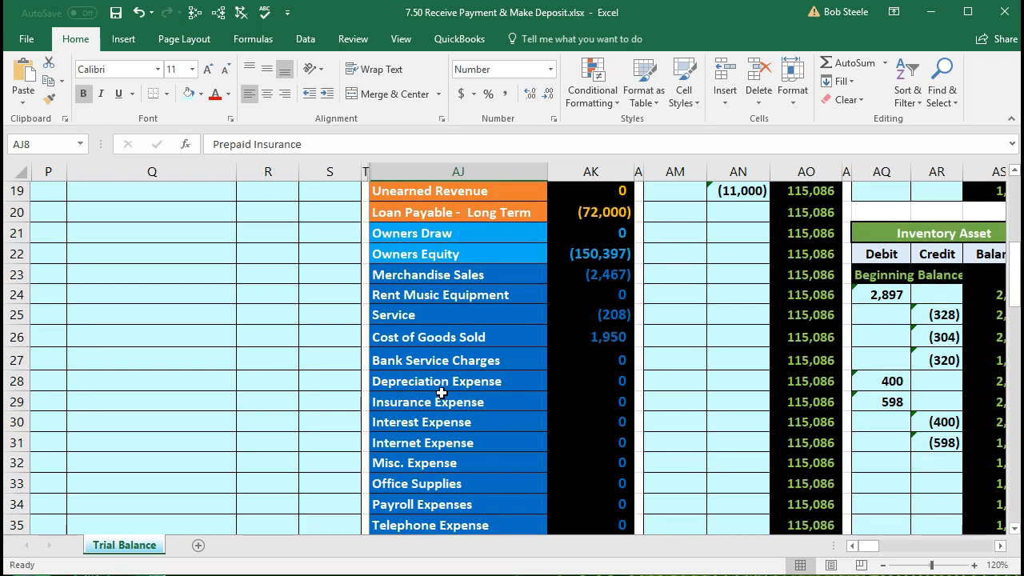
scroll(442, 392, down, 1)
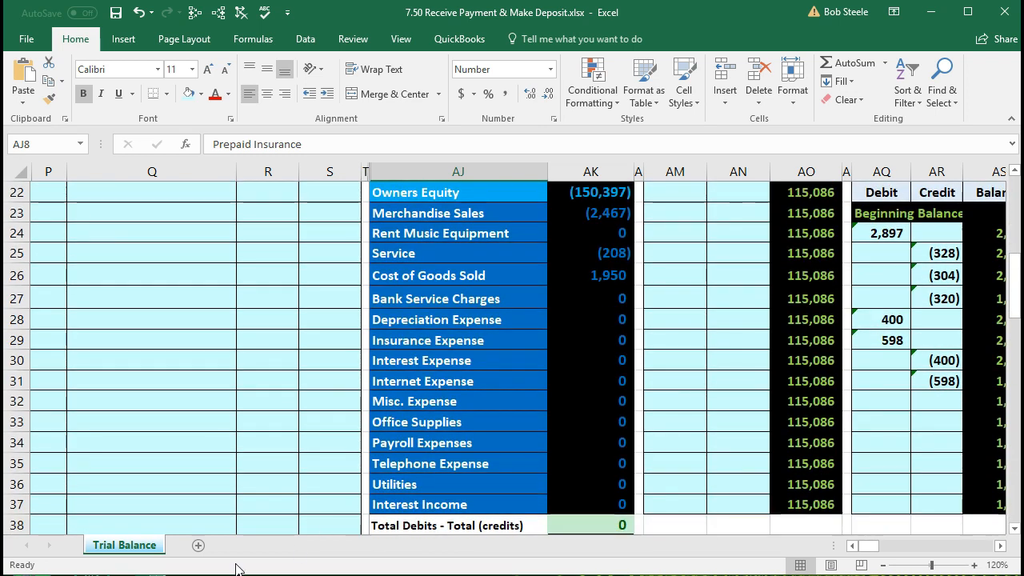
click(462, 428)
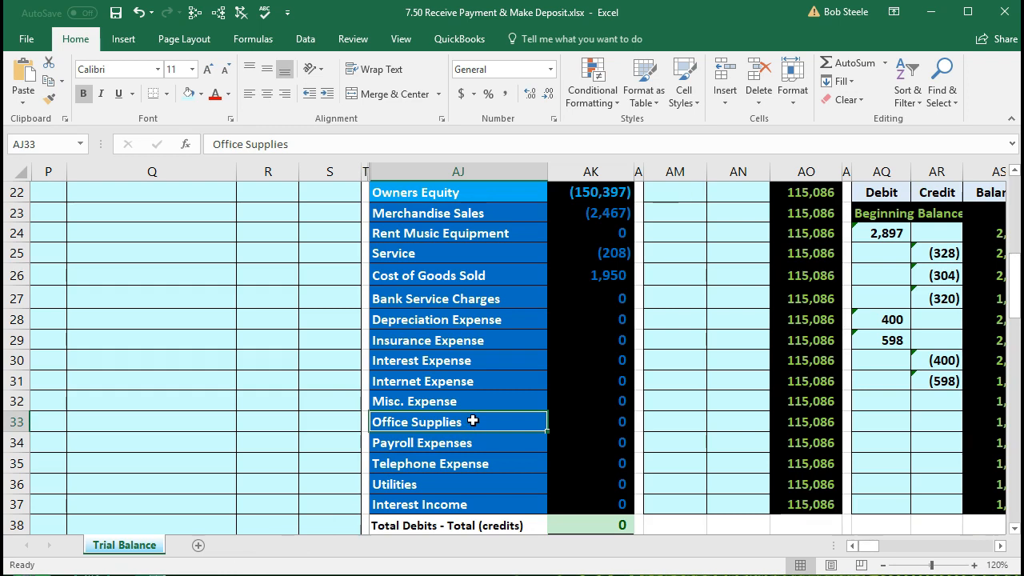
right_click(473, 420)
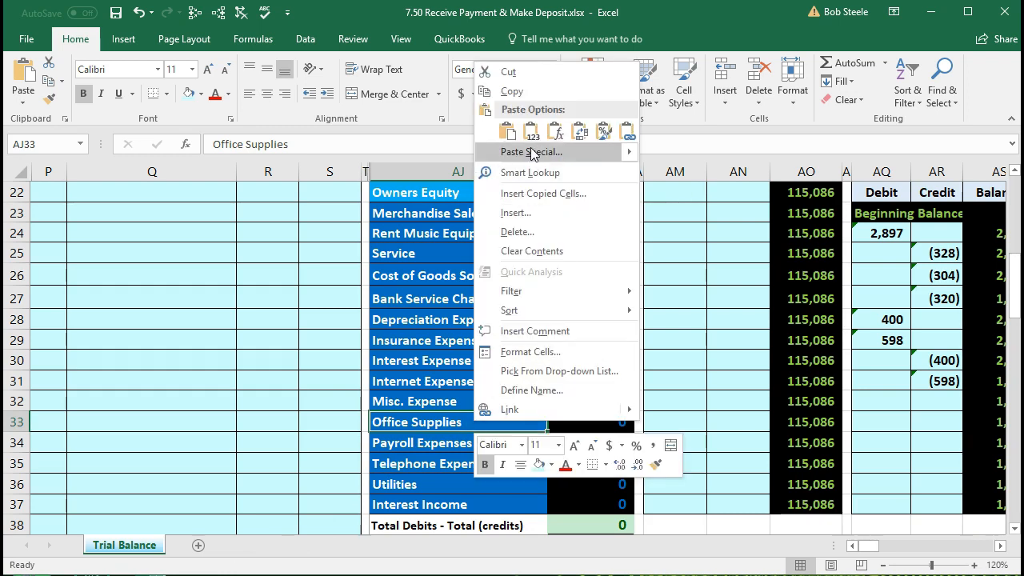
click(522, 102)
scroll(293, 323, up, 4)
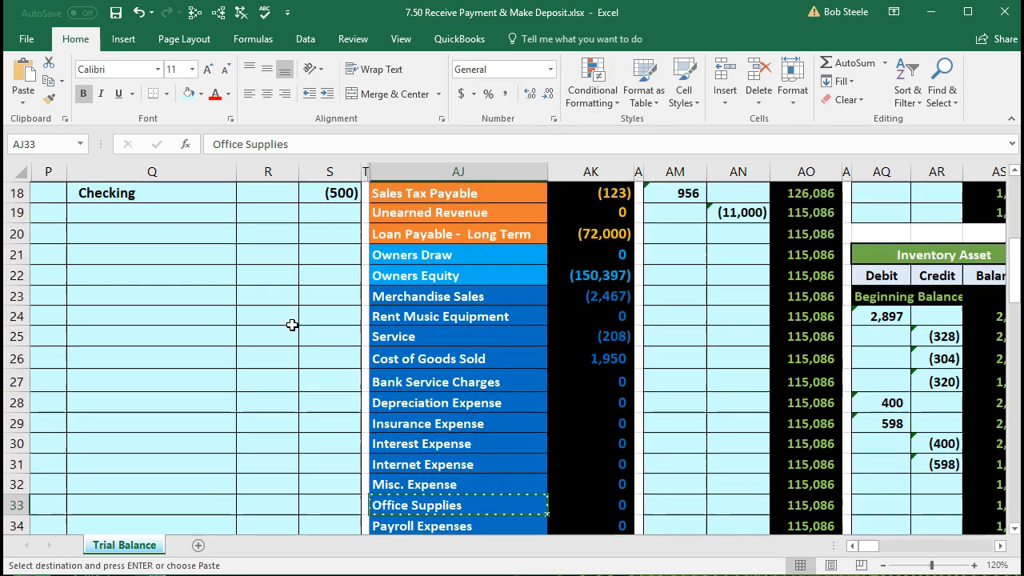
click(131, 340)
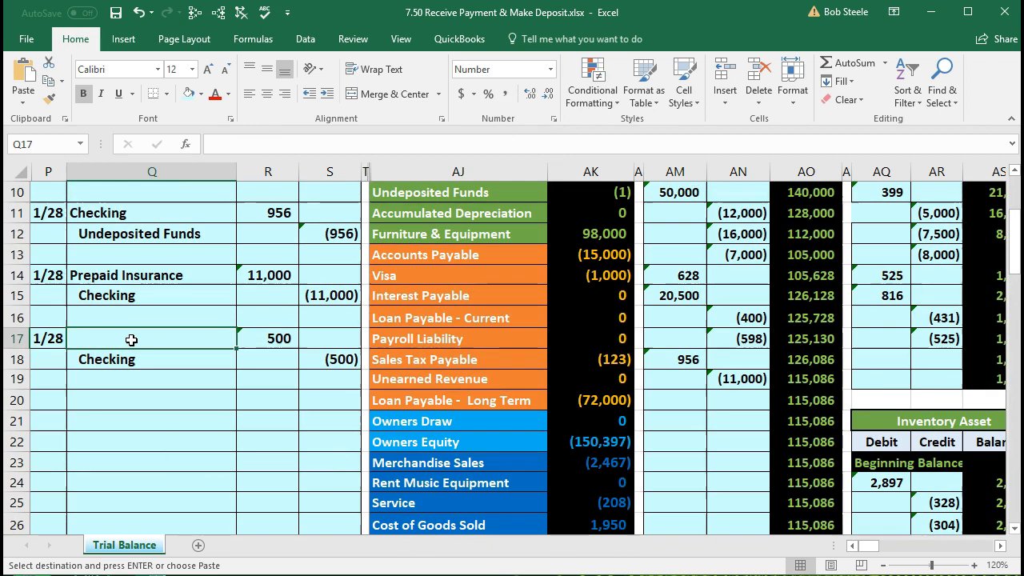
right_click(131, 340)
click(190, 410)
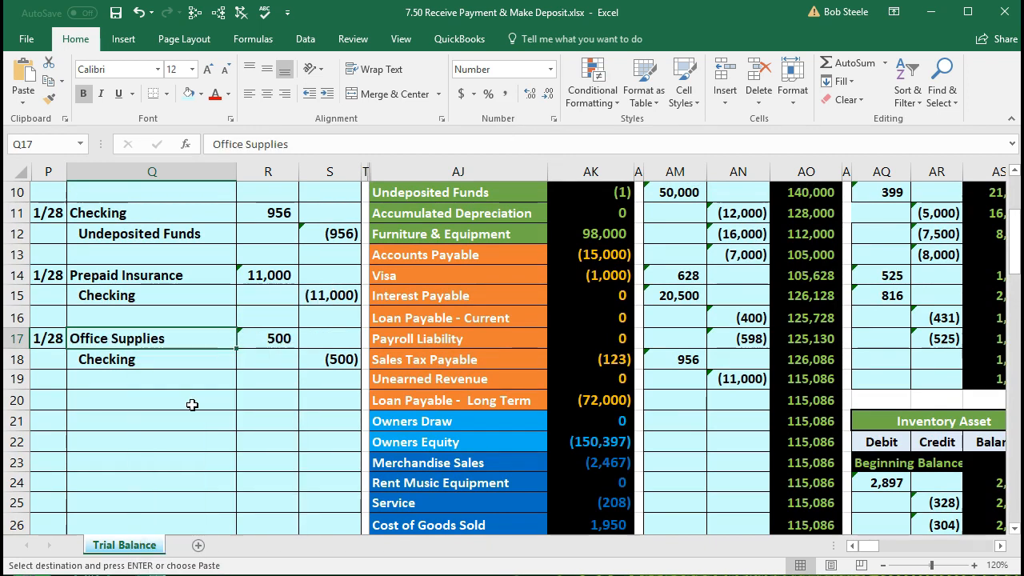
- Compare the Office Supplies and Checking journal entry with the Office Supplies line in the trial balance
drag(184, 338, 320, 360)
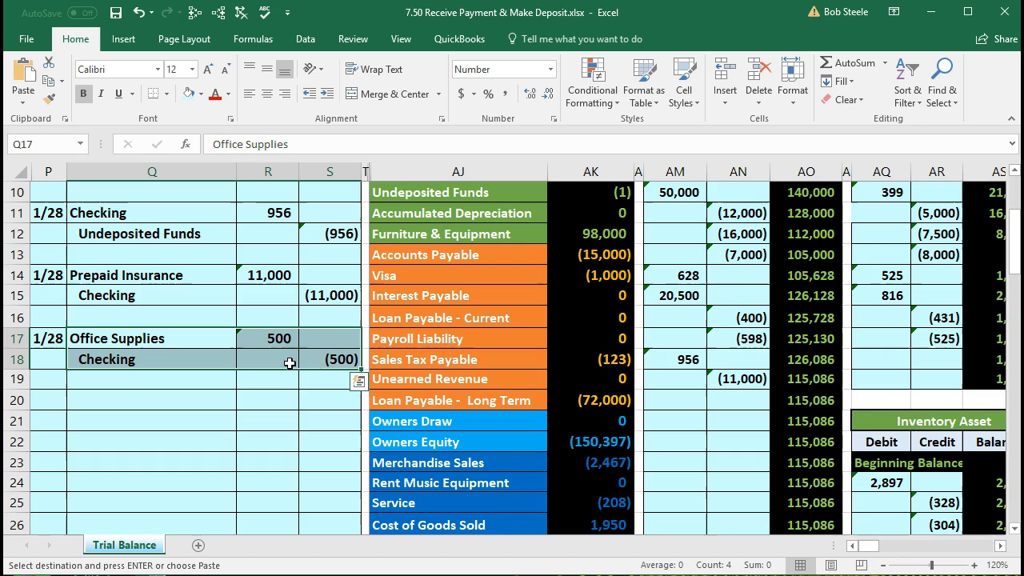
drag(180, 335, 271, 342)
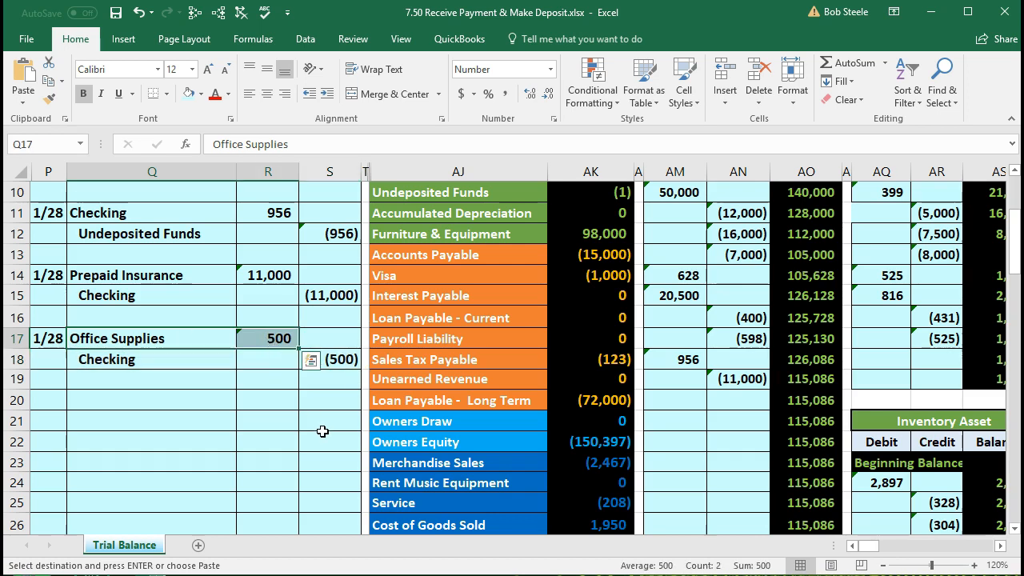
scroll(323, 431, down, 2)
scroll(323, 430, down, 2)
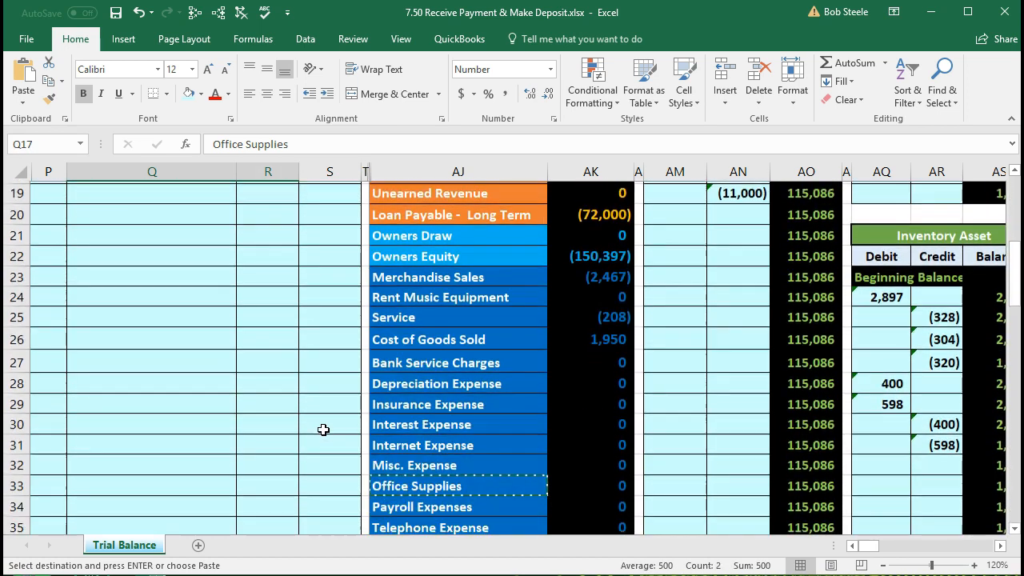
scroll(342, 484, down, 1)
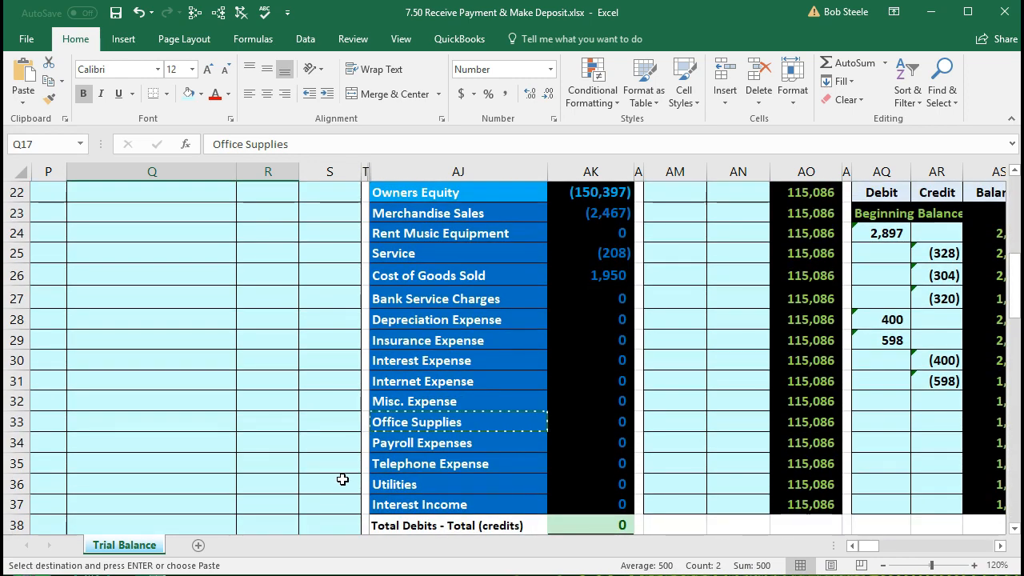
scroll(342, 479, up, 5)
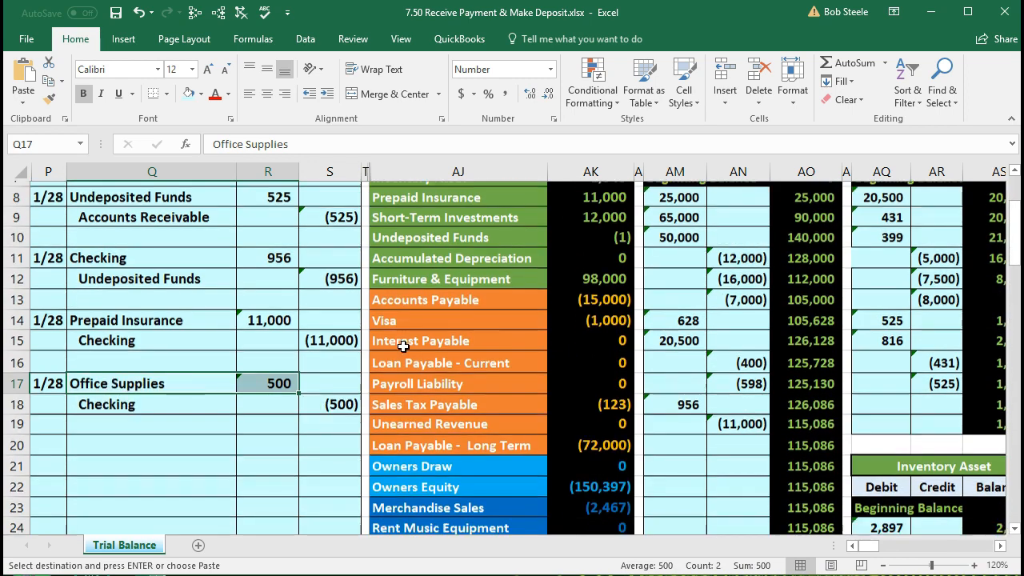
scroll(404, 346, down, 4)
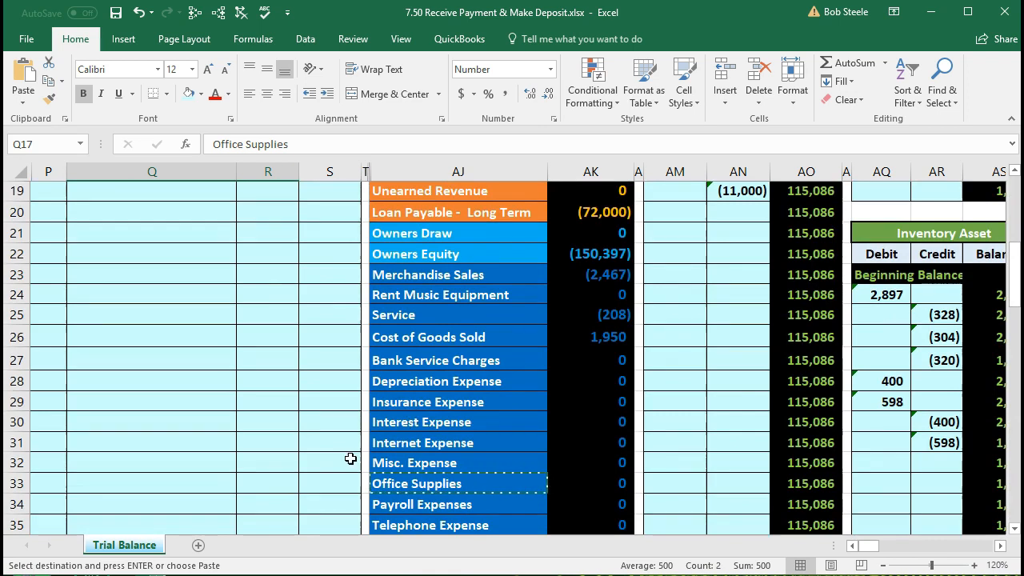
scroll(350, 459, down, 1)
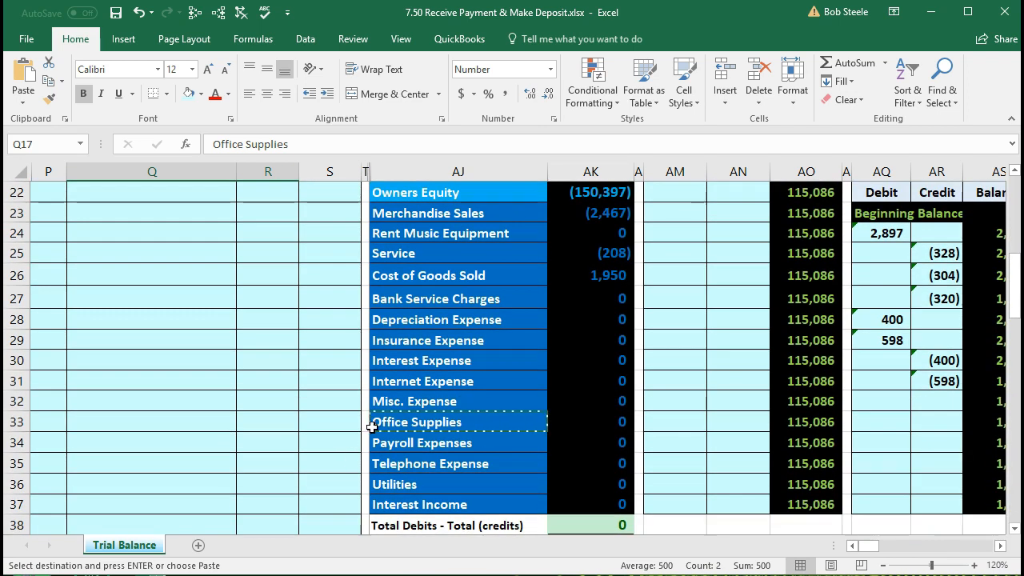
scroll(352, 416, up, 5)
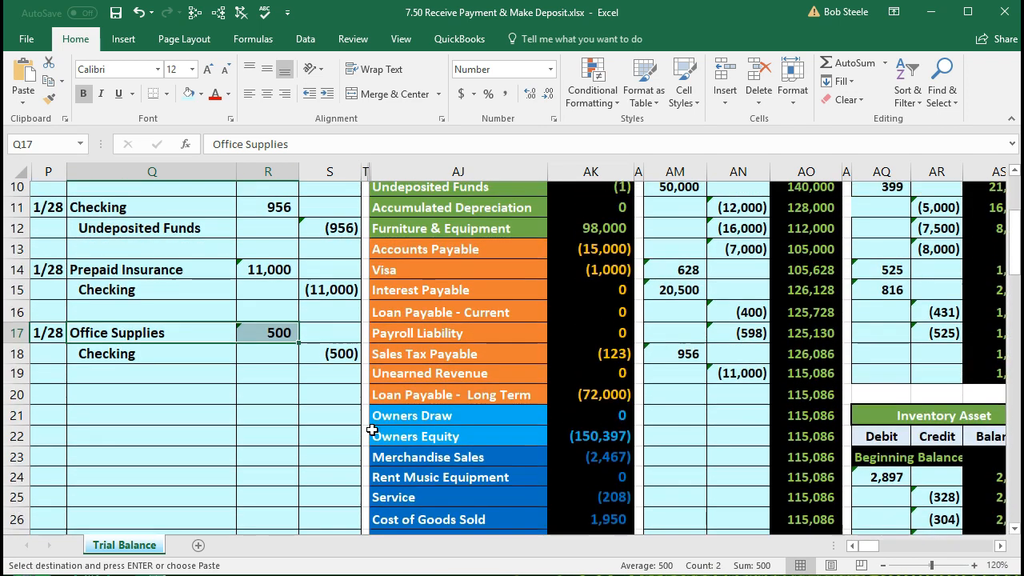
- Look through the expense accounts in the general ledger to find the Office Supplies account
click(325, 390)
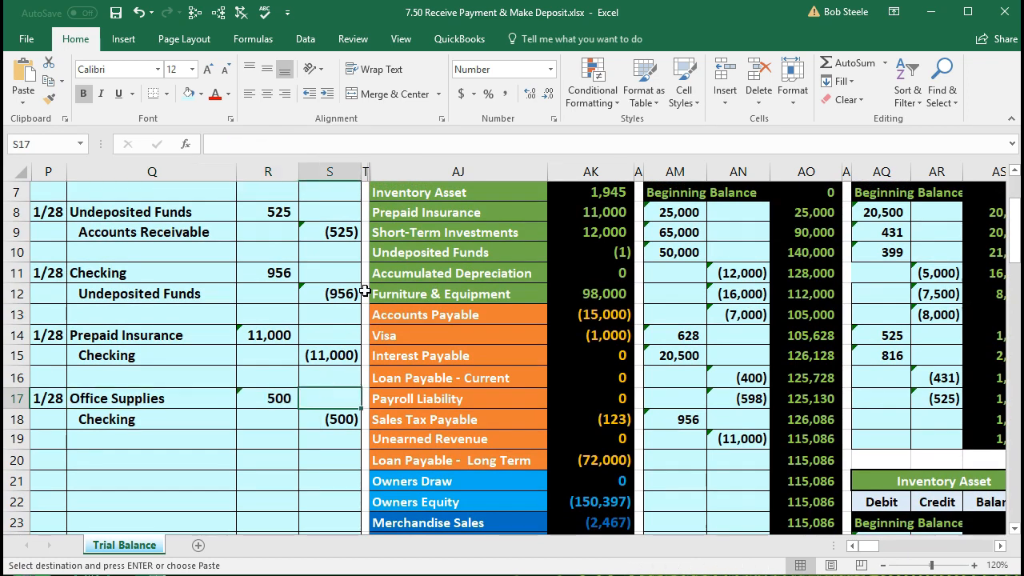
key(Right)
key(Right)
key(Right)
key(Right)
key(Right)
key(Right)
key(Right)
key(Right)
key(Right)
key(Right)
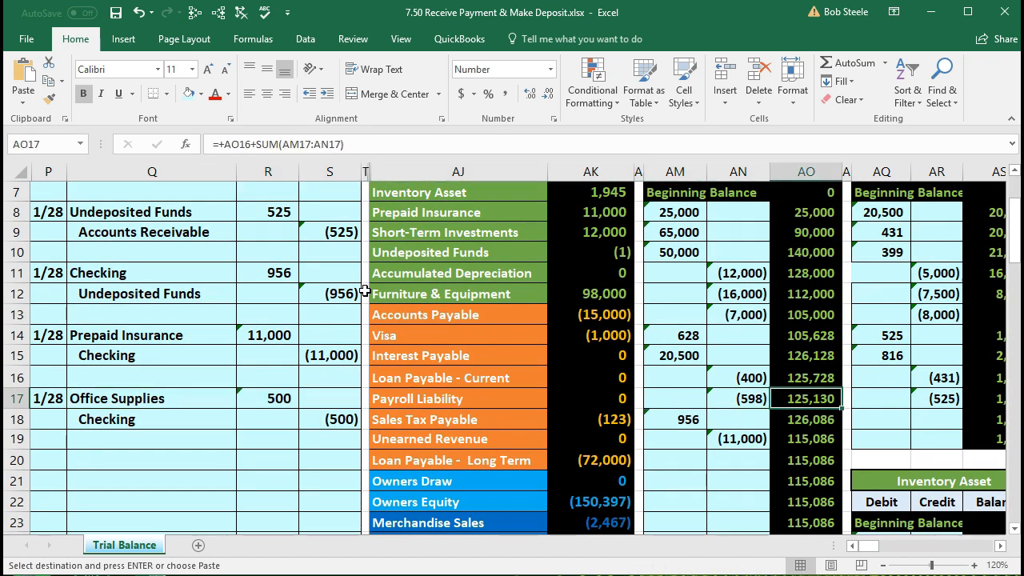
key(Right)
key(Right)
key(Right)
key(Right)
key(Right)
key(Right)
key(Right)
key(Right)
key(Right)
key(Right)
key(Right)
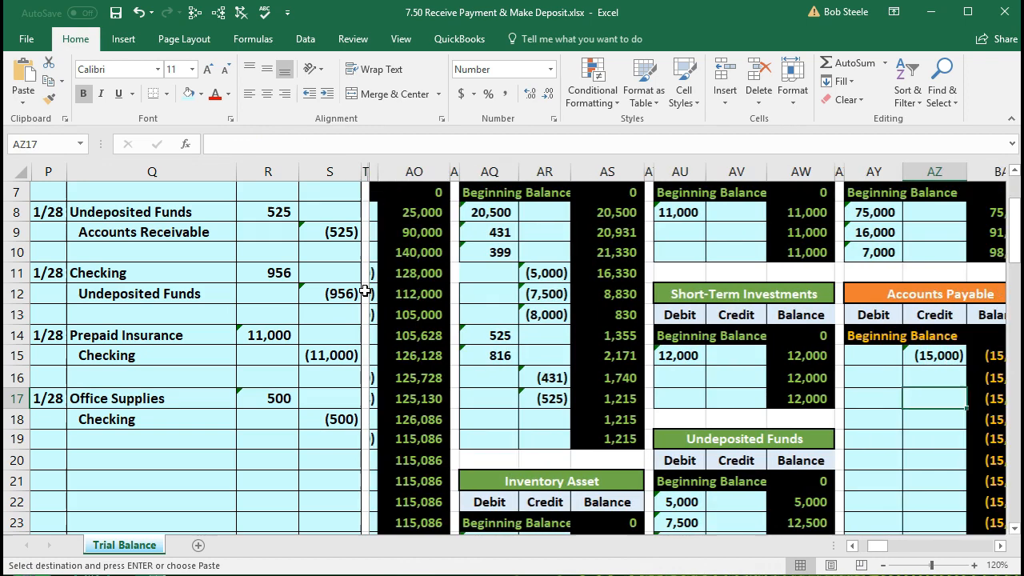
key(Right)
key(Right)
key(Right)
key(Right)
key(Right)
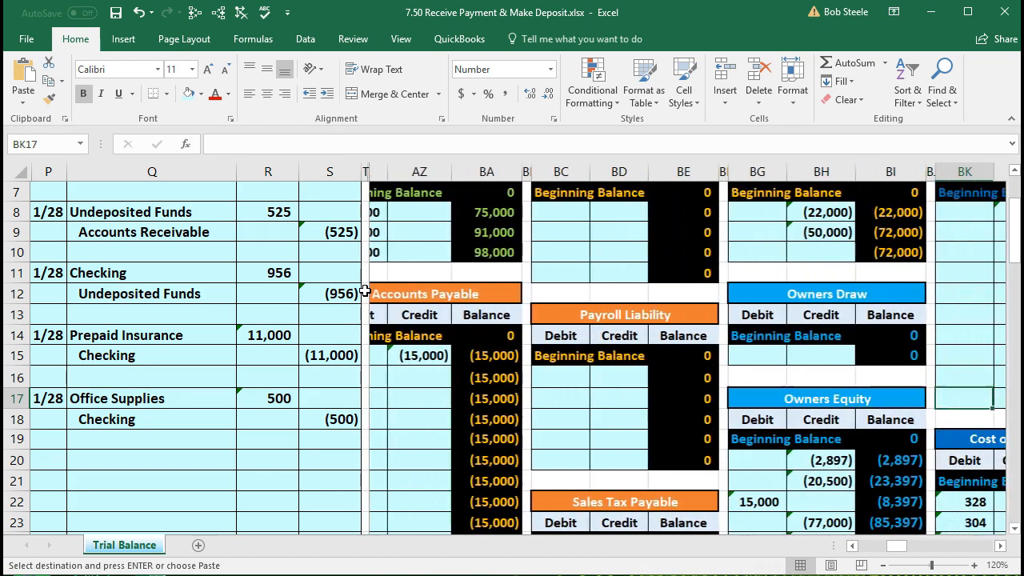
key(Right)
key(Right)
key(Right)
key(Right)
key(Right)
key(Right)
key(Right)
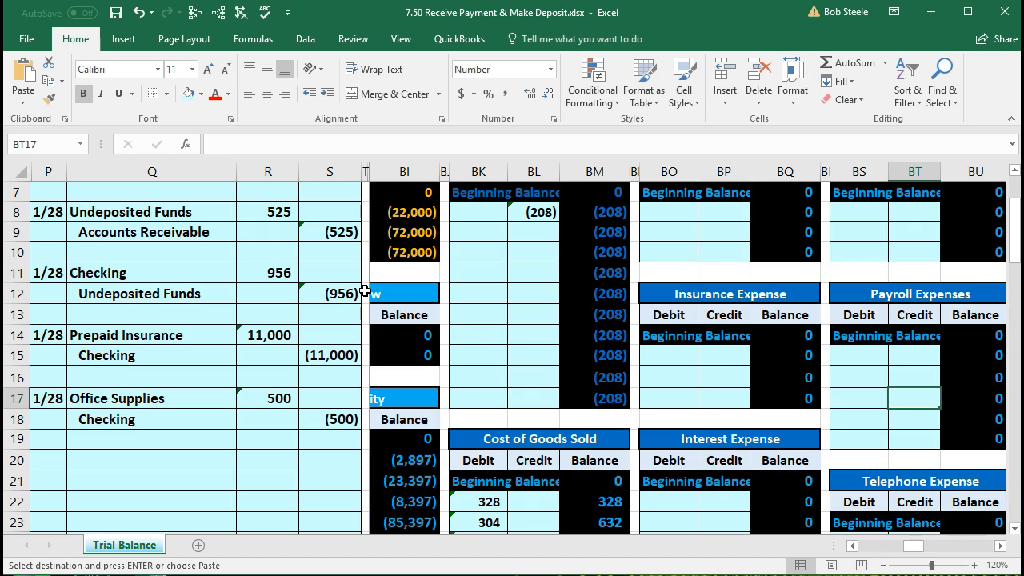
key(Right)
key(Right)
key(Right)
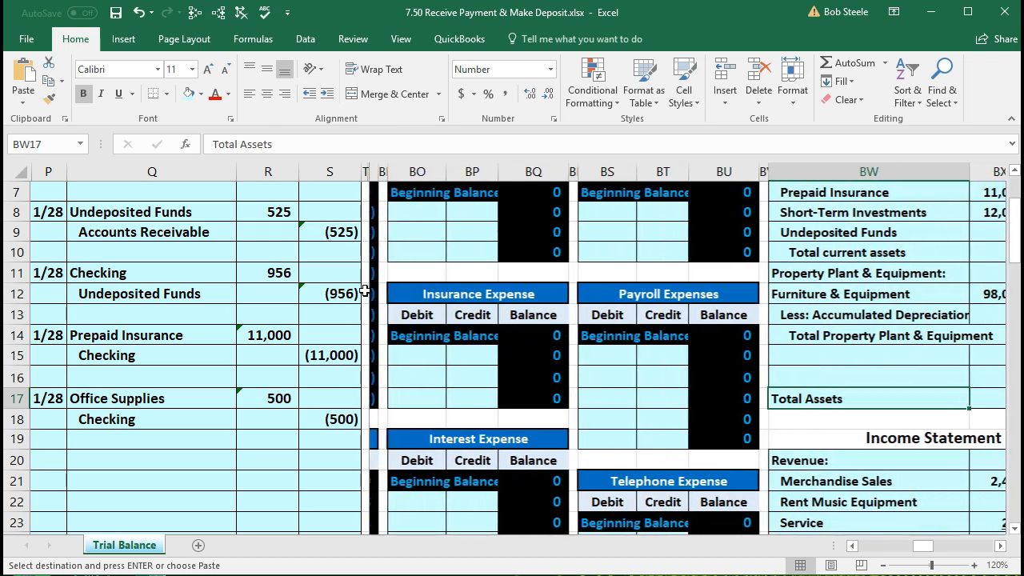
scroll(428, 369, up, 2)
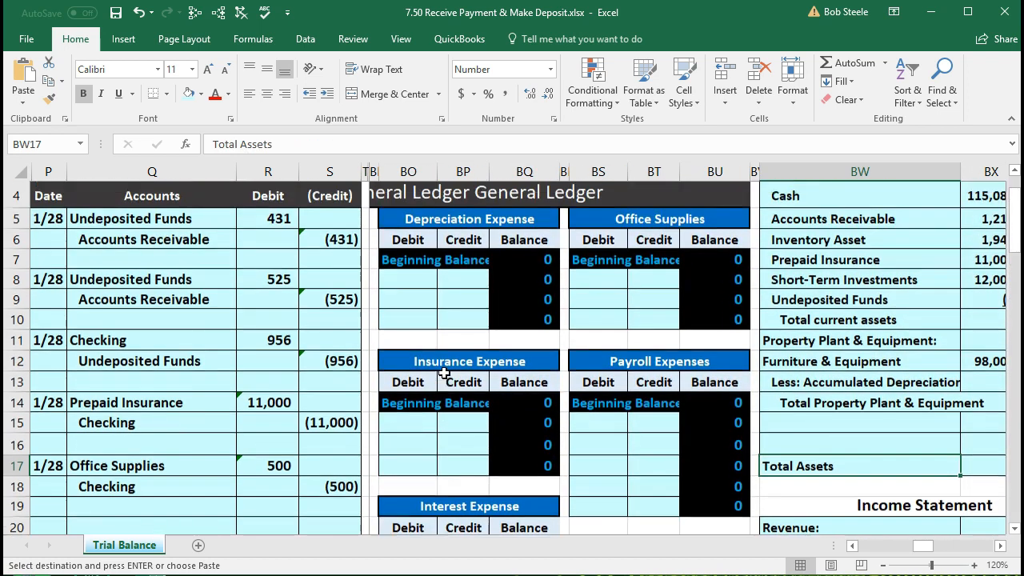
scroll(441, 368, down, 4)
scroll(444, 372, down, 4)
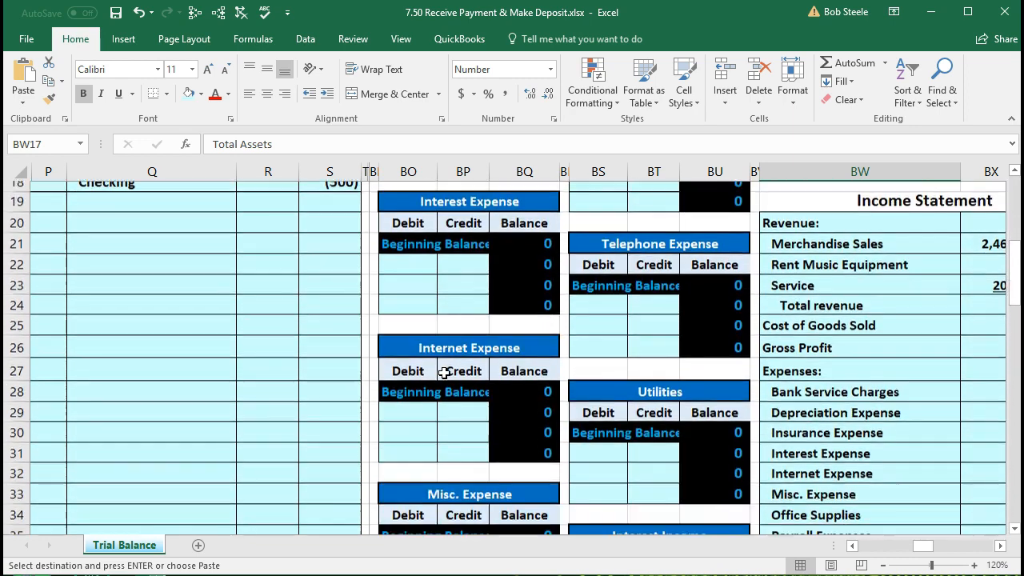
click(444, 373)
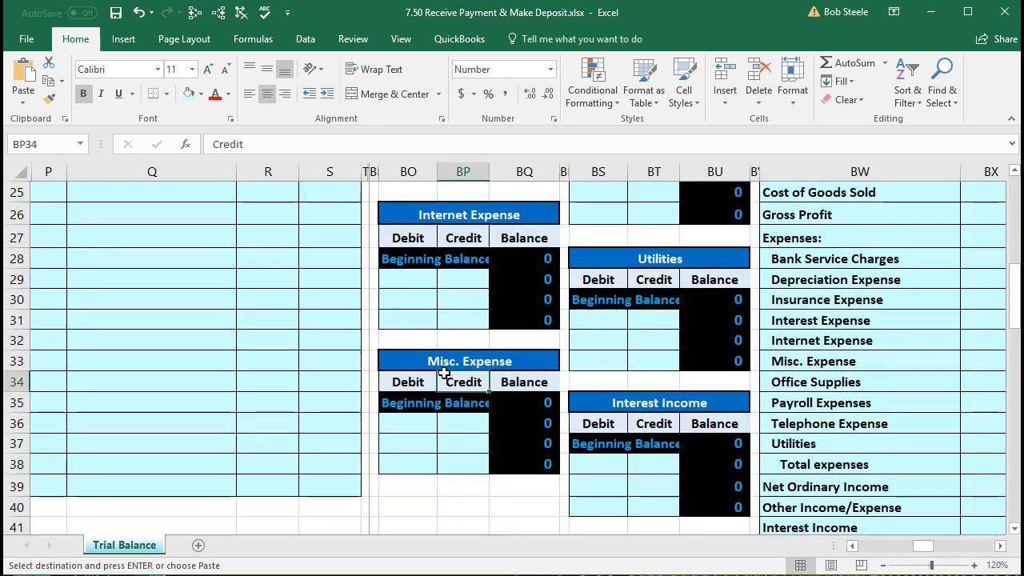
key(Left)
key(Left)
key(Left)
key(Left)
key(Left)
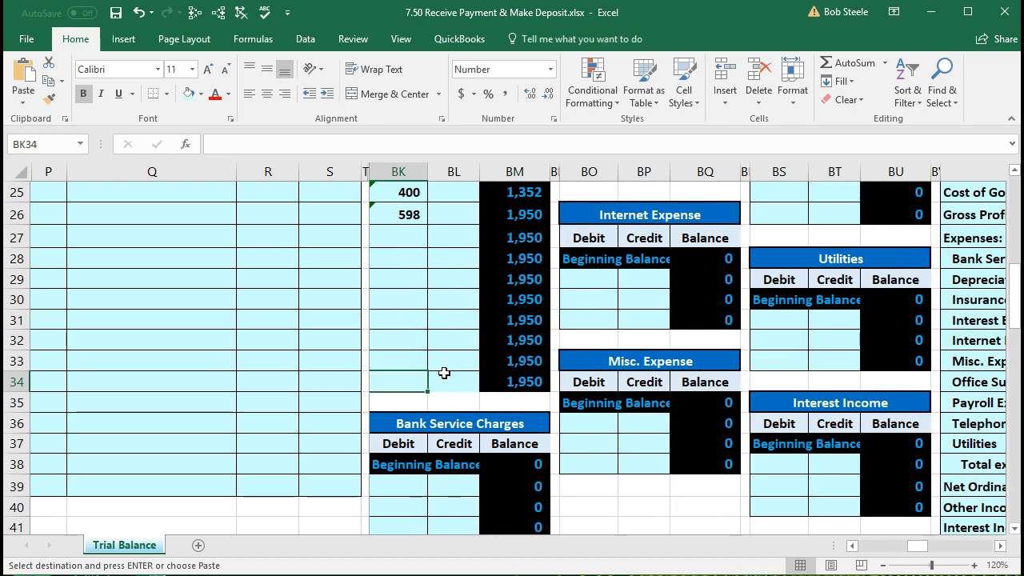
scroll(444, 373, up, 3)
scroll(444, 373, down, 3)
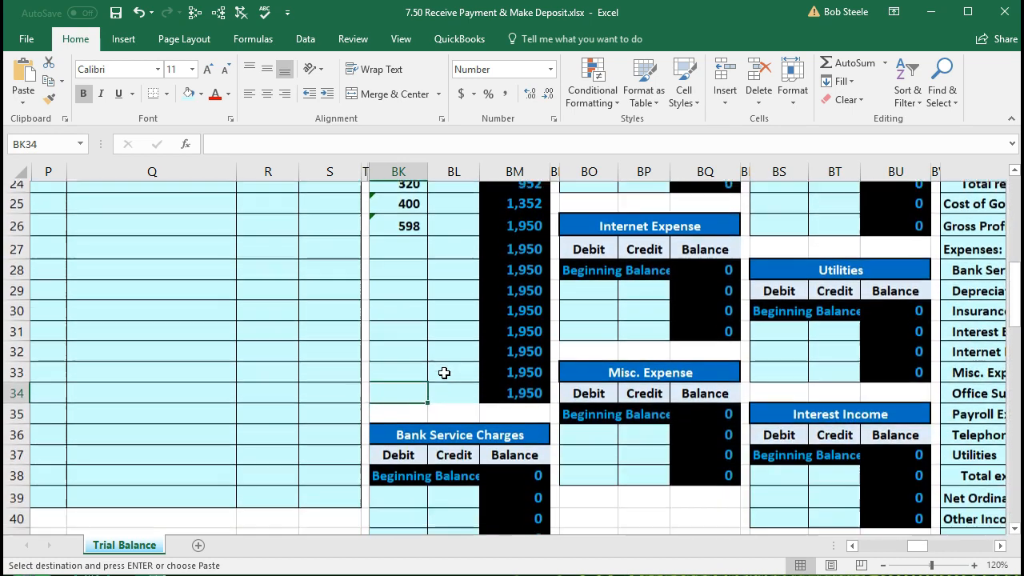
scroll(443, 373, down, 1)
scroll(444, 373, up, 7)
scroll(444, 373, up, 1)
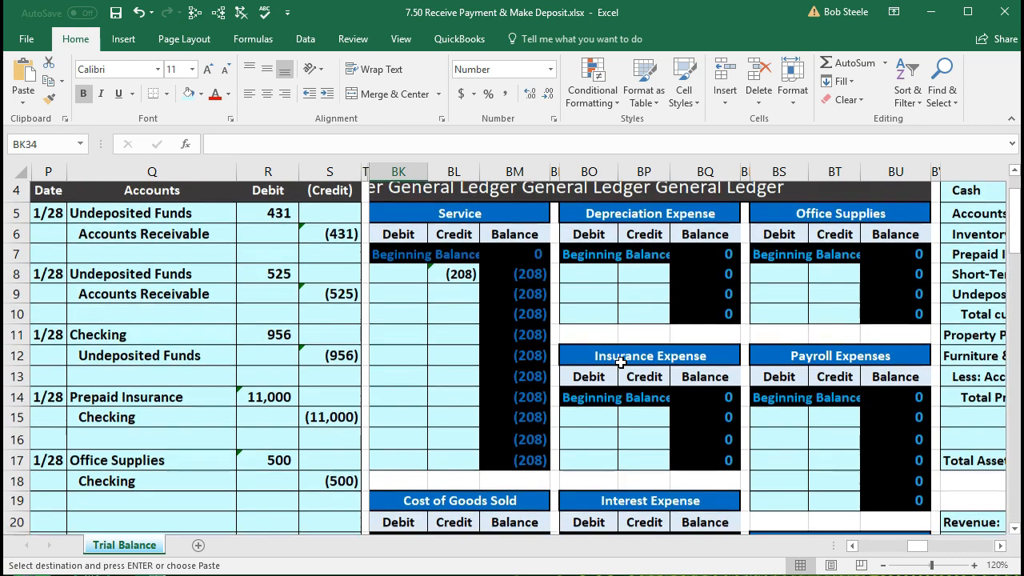
scroll(621, 362, down, 6)
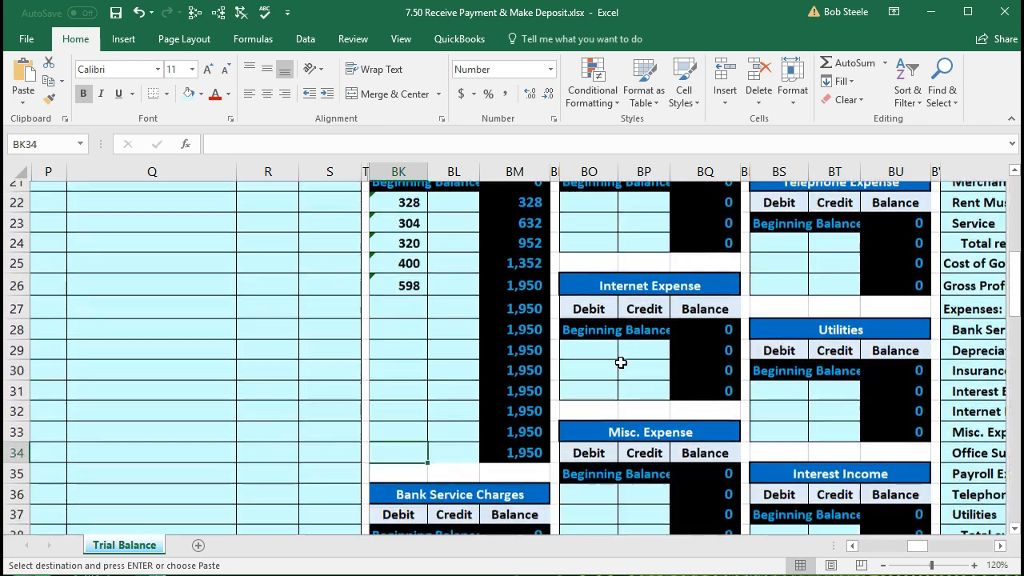
scroll(620, 363, down, 2)
scroll(642, 380, up, 6)
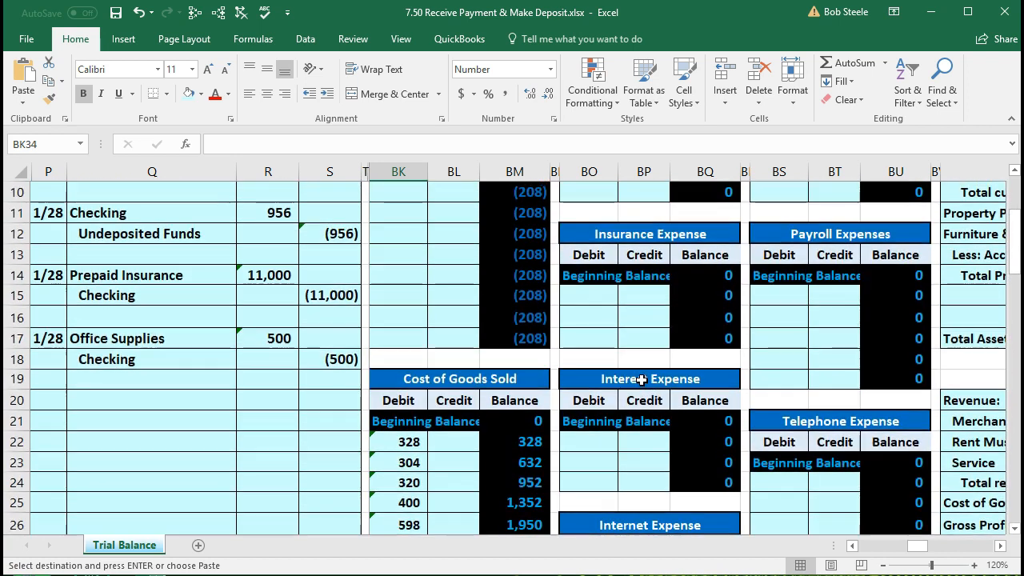
scroll(642, 380, up, 2)
- Post the Office Supplies debit to the ledger by linking BS8 to the journal amount with =R17
click(804, 283)
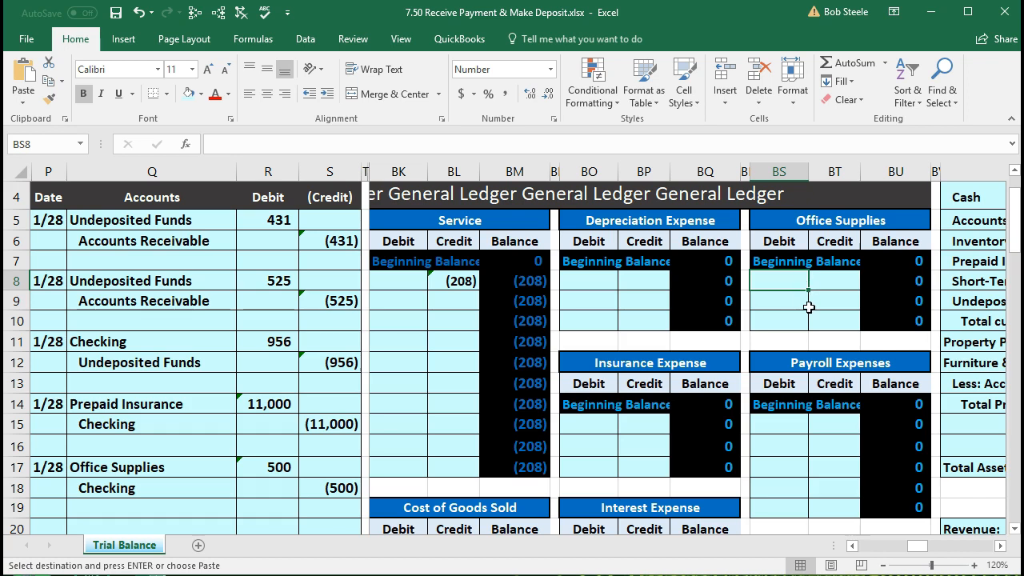
text(=)
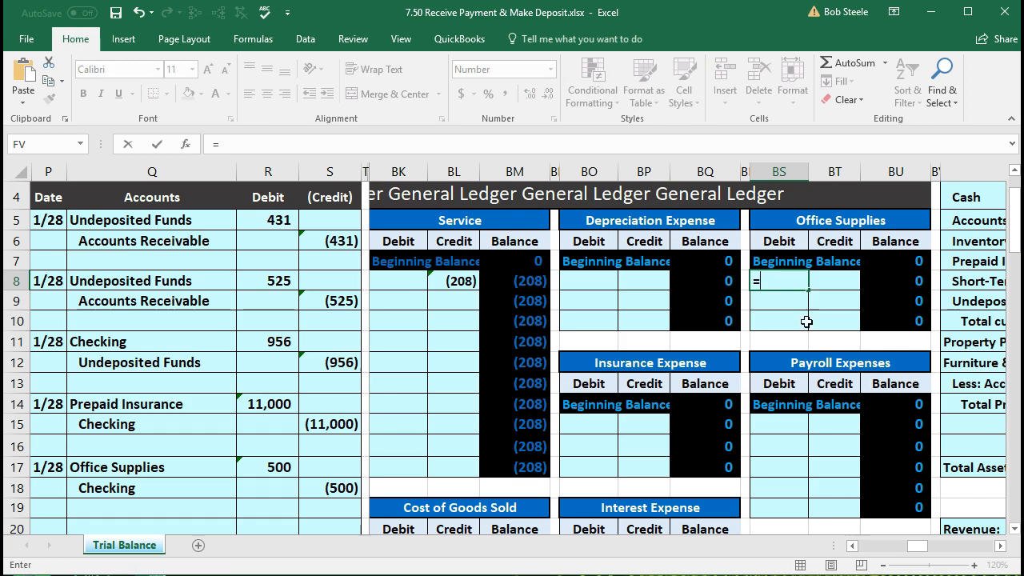
click(260, 469)
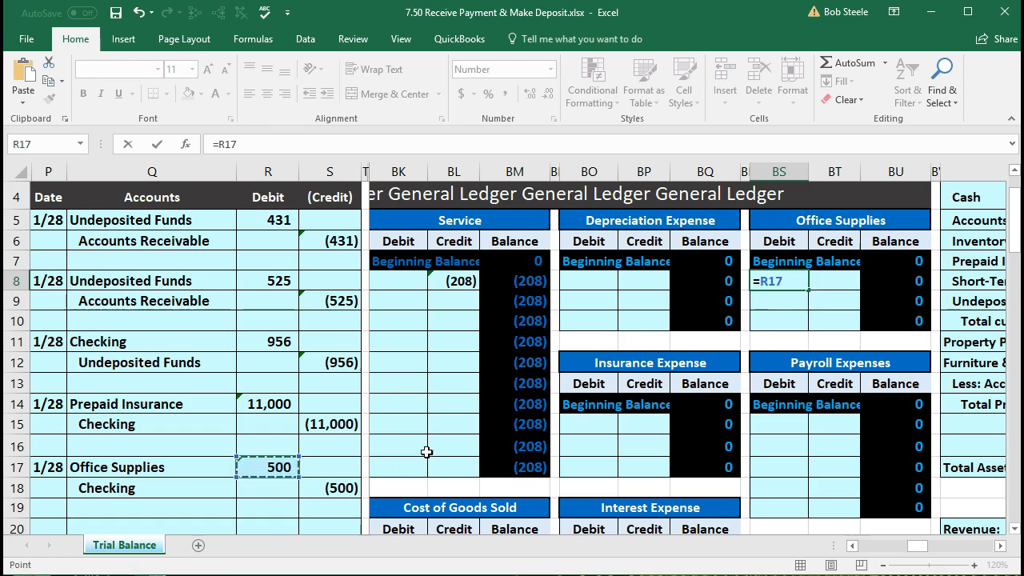
key(Return)
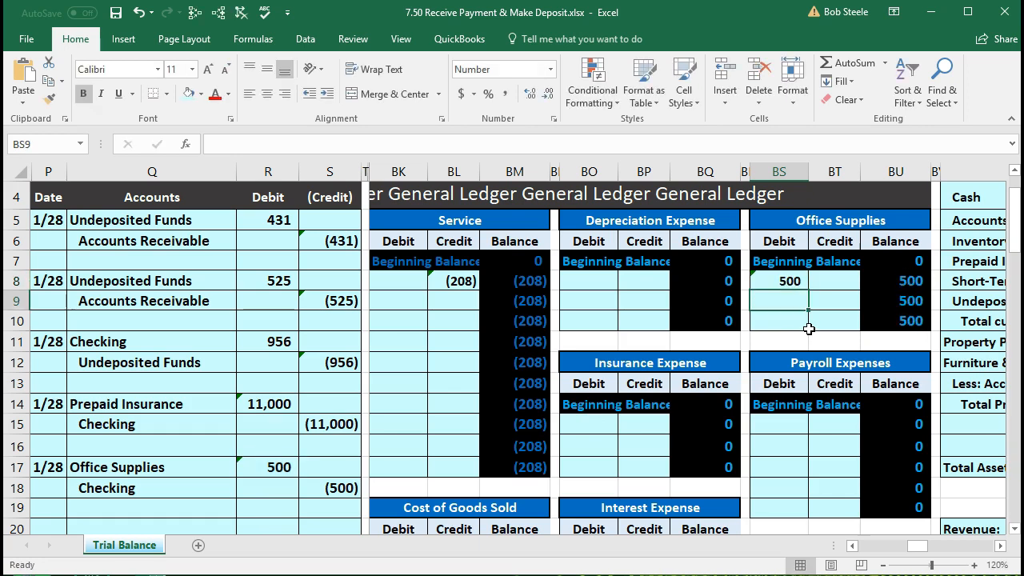
- Return to the trial balance and check the Office Supplies balance in AK33 and the debits-minus-credits total in AK38
key(Left)
key(Left)
key(Left)
key(Left)
key(Left)
key(Left)
key(Left)
key(Left)
key(Left)
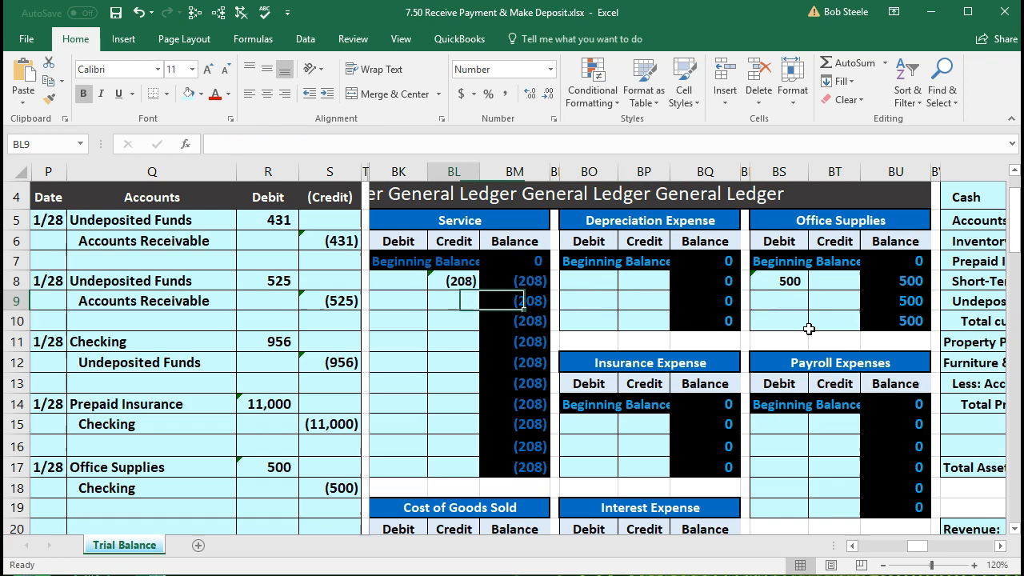
key(Left)
key(Left)
key(Left)
key(Left)
key(Left)
key(Left)
key(Left)
key(Left)
key(Left)
key(Left)
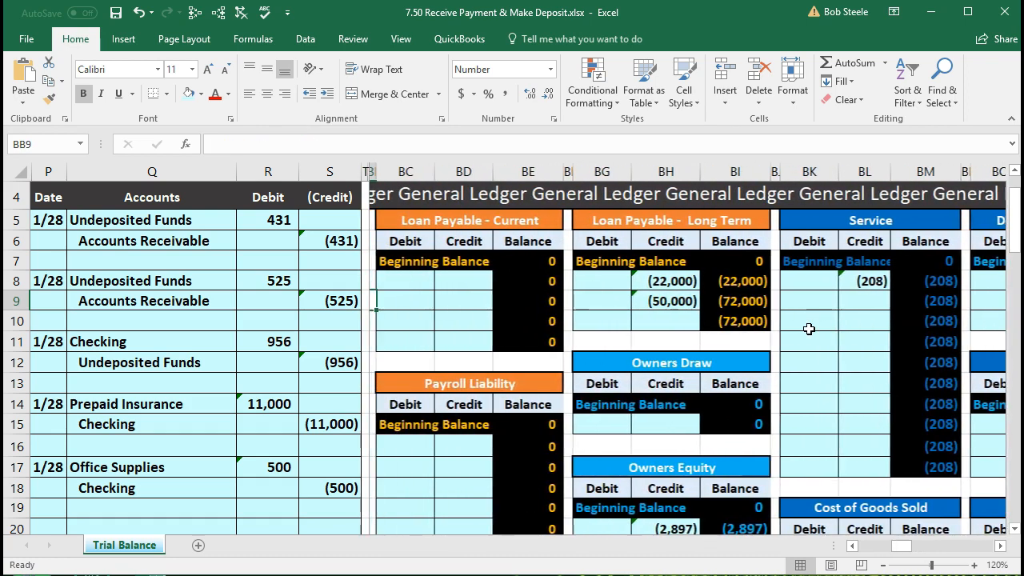
key(Left)
key(Left)
key(Left)
key(Left)
key(Left)
key(Left)
key(Left)
key(Left)
key(Left)
key(Left)
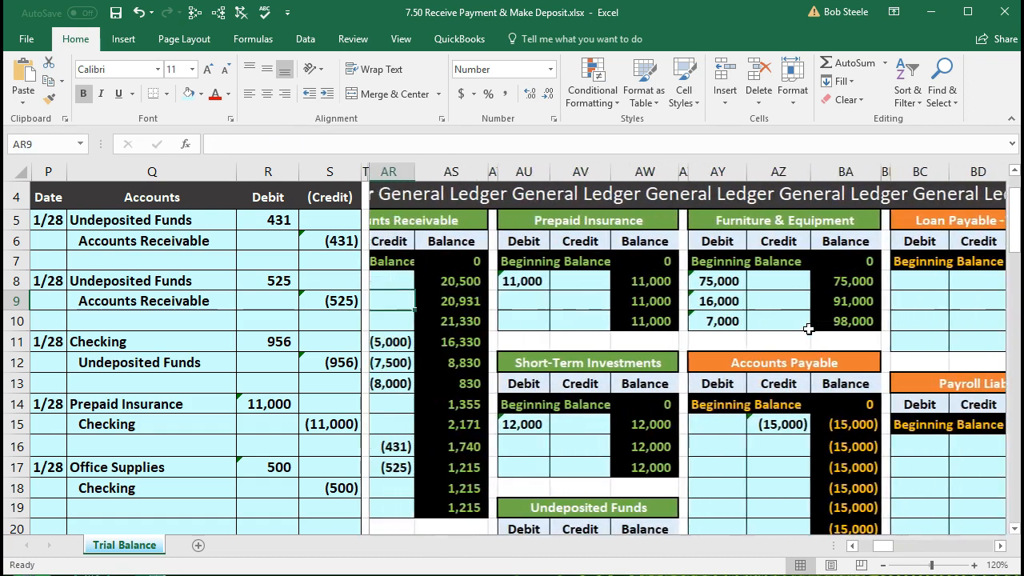
key(Left)
key(Left)
key(Left)
key(Left)
key(Left)
key(Left)
key(Left)
key(Left)
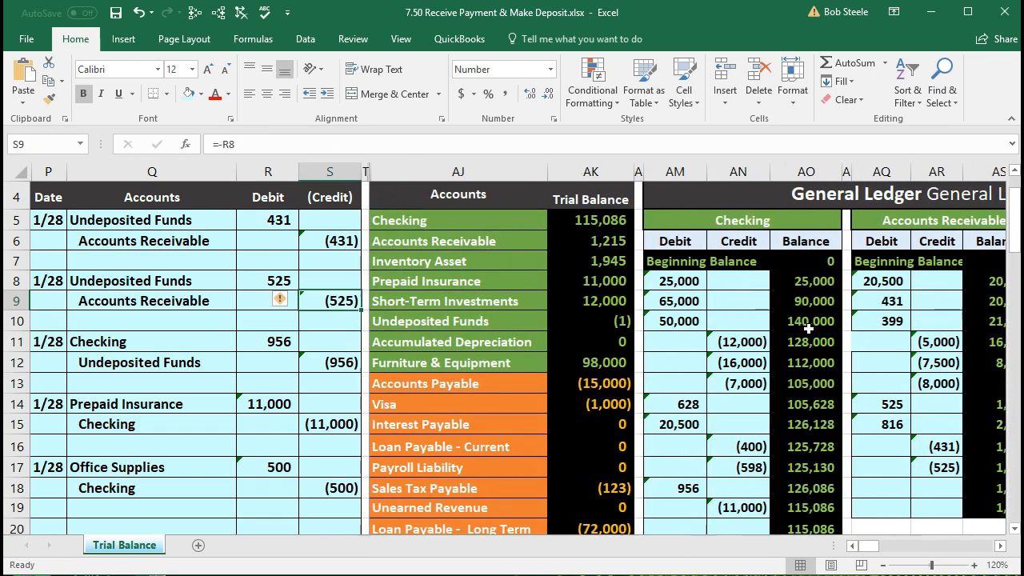
scroll(667, 388, down, 6)
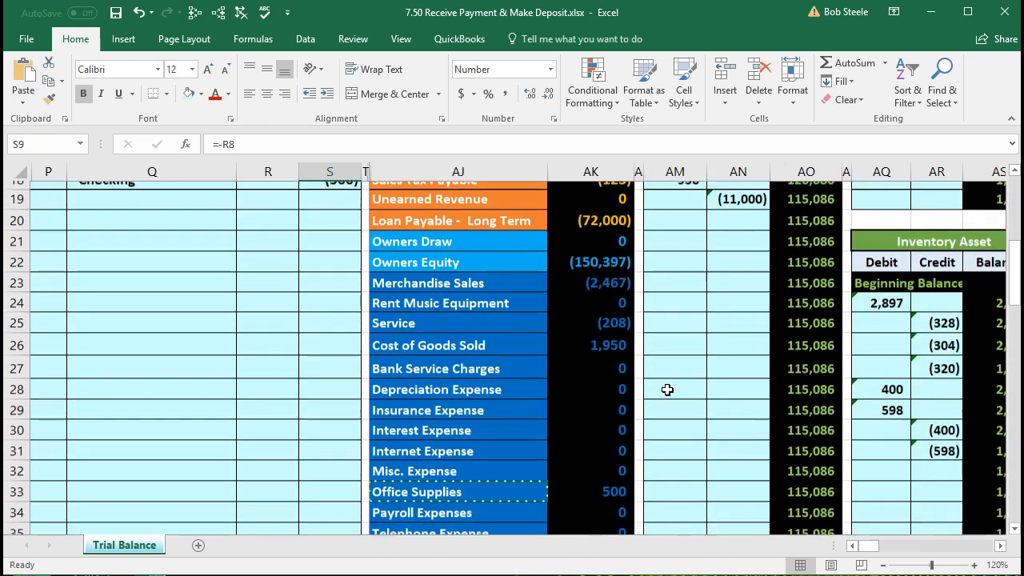
click(613, 421)
scroll(613, 422, down, 1)
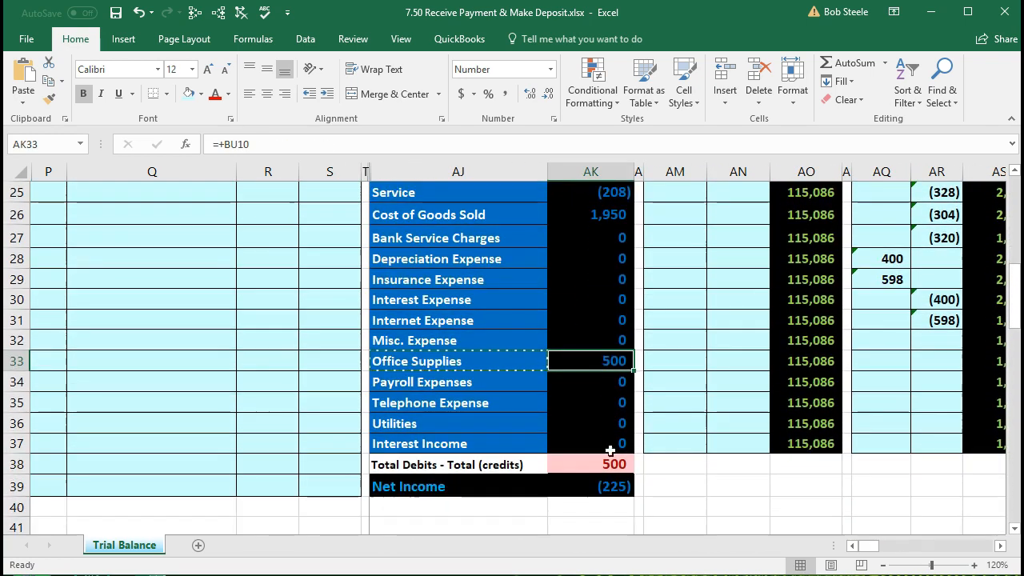
click(609, 460)
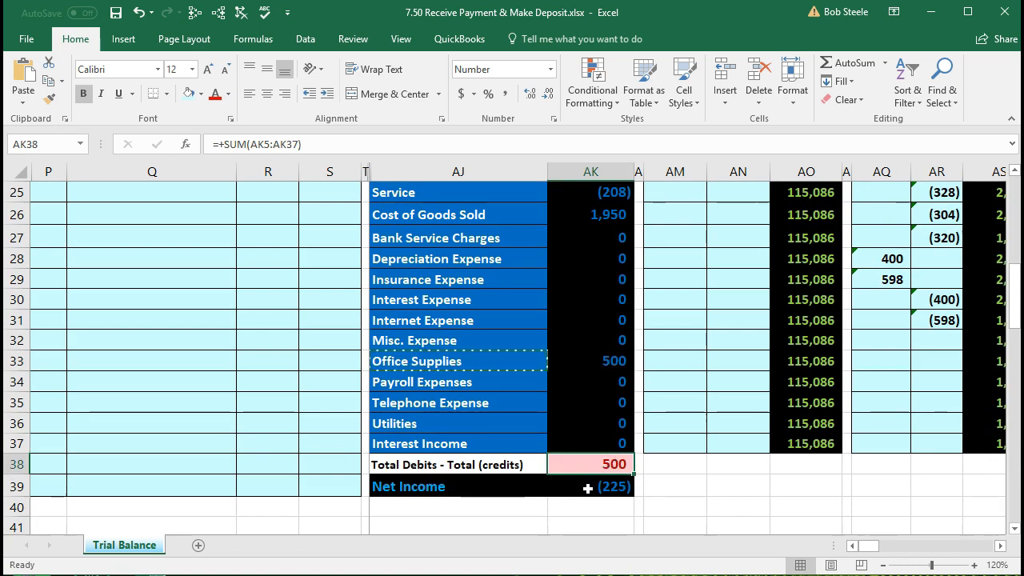
- Inspect the Net Income formula below the trial balance and review the revenue and expense range it sums
double_click(588, 486)
scroll(585, 499, up, 3)
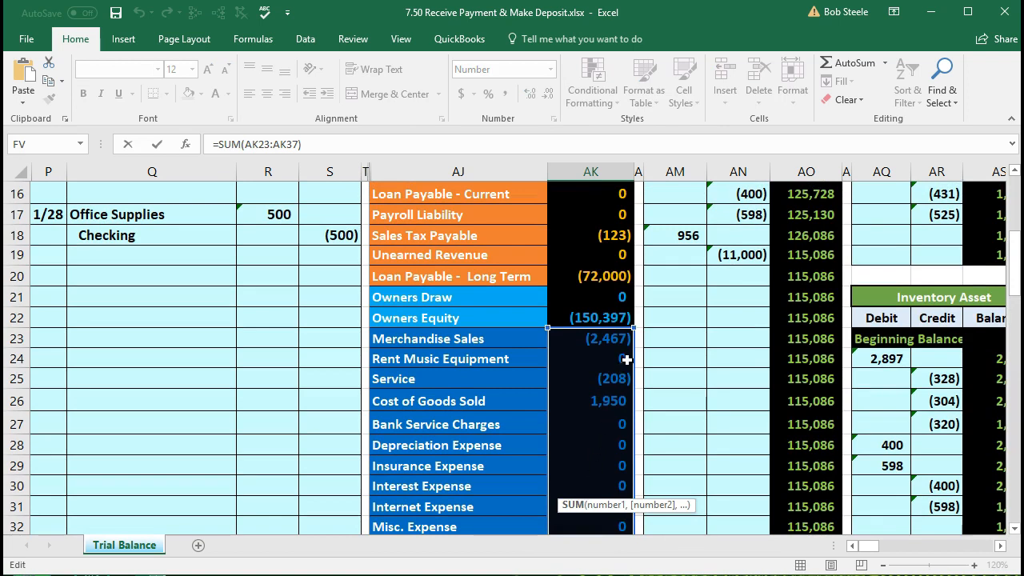
scroll(630, 360, down, 1)
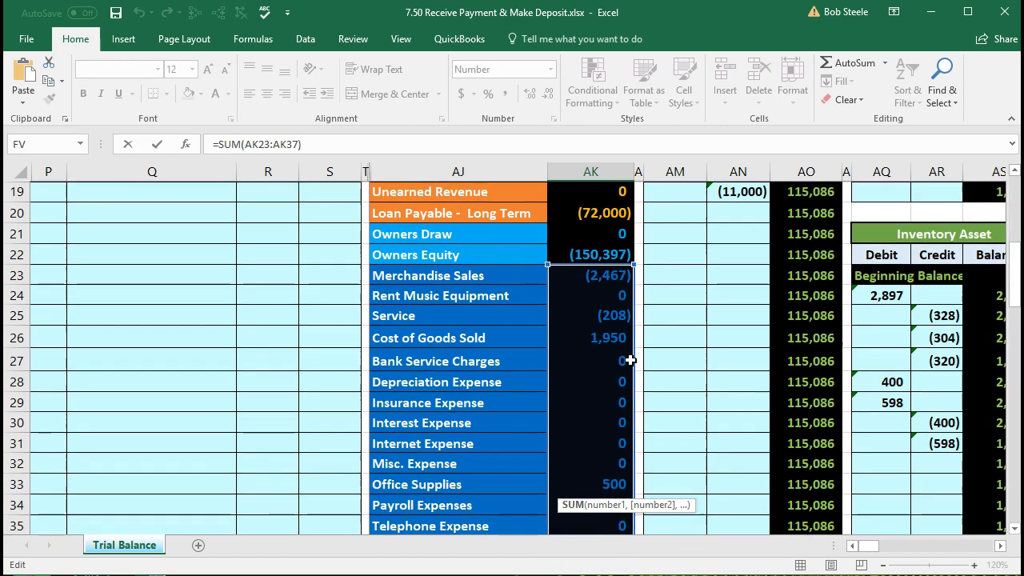
scroll(630, 356, down, 1)
scroll(630, 352, down, 1)
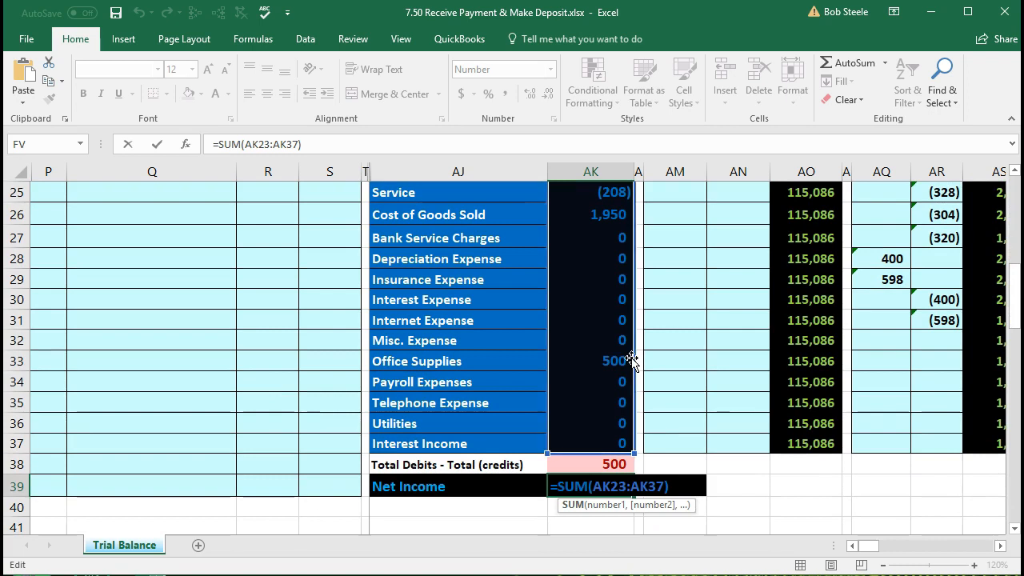
key(Return)
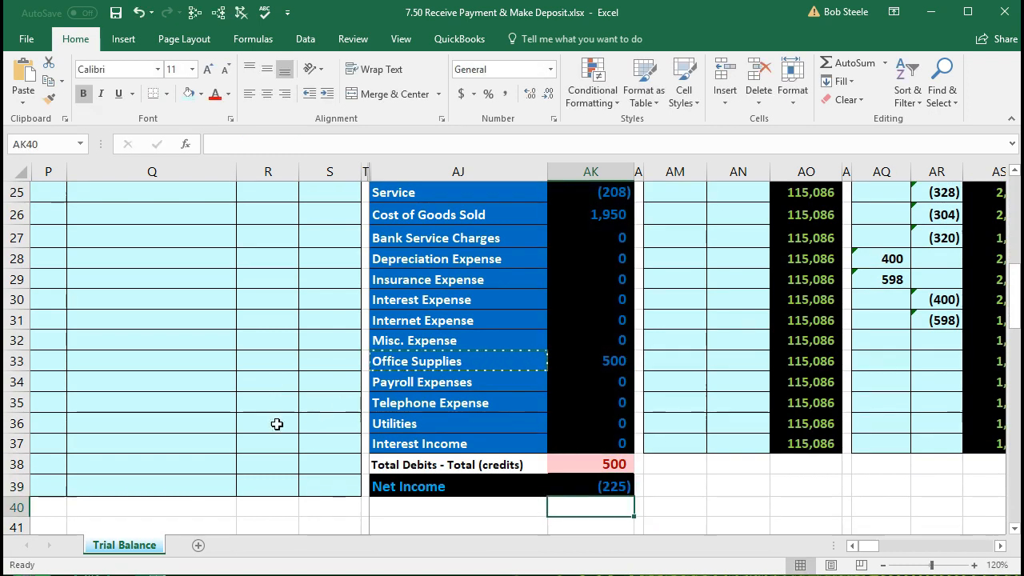
- Review the Checking credit in the Office Supplies journal entry against the Checking line in the trial balance
scroll(272, 424, up, 4)
drag(165, 297, 336, 297)
scroll(335, 409, up, 2)
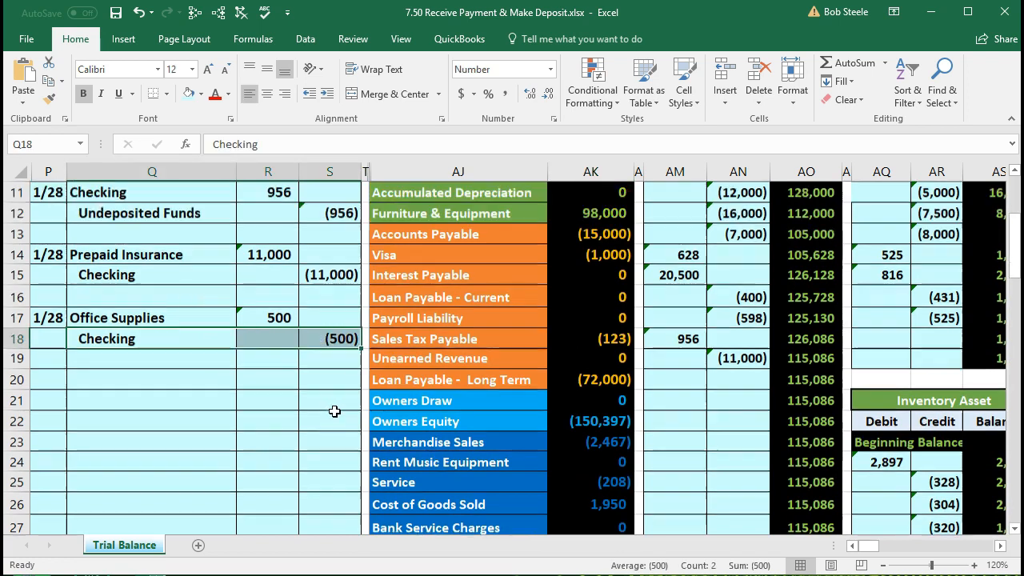
scroll(335, 411, up, 2)
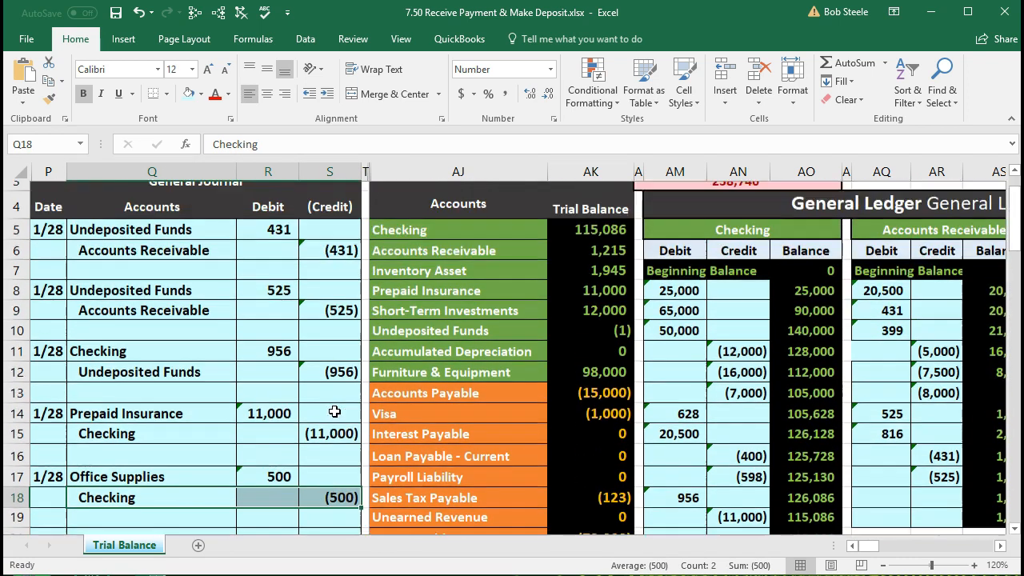
click(475, 303)
drag(475, 303, 596, 305)
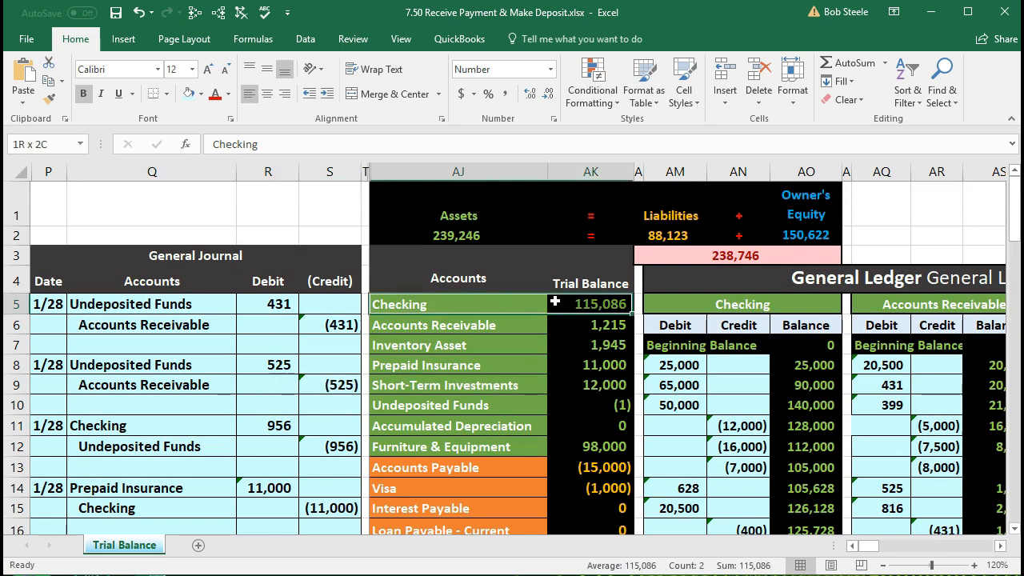
- Post the Office Supplies purchase's Checking credit to the ledger by linking AN20 to the journal amount with =S18
click(688, 309)
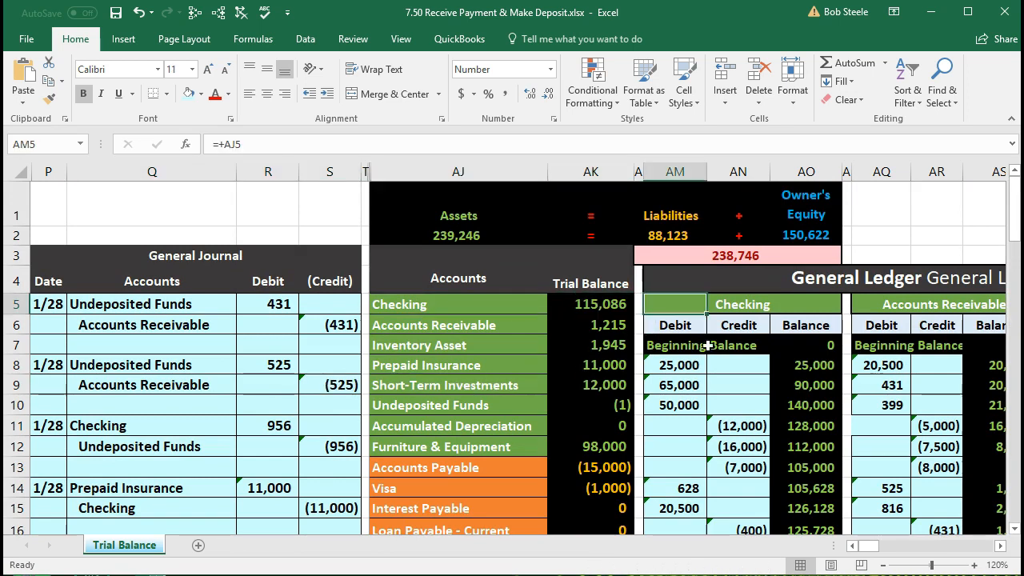
scroll(722, 389, down, 3)
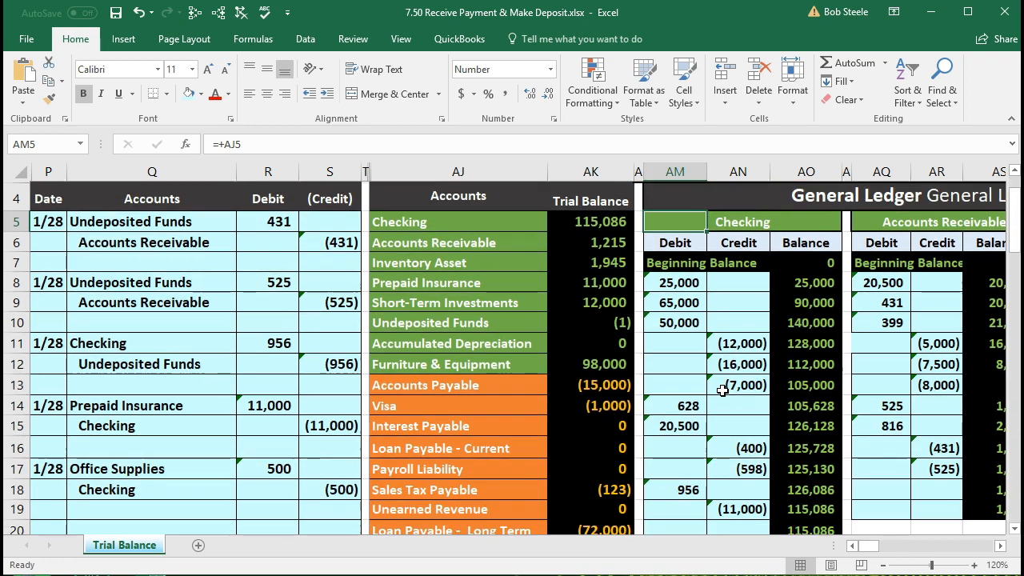
click(728, 397)
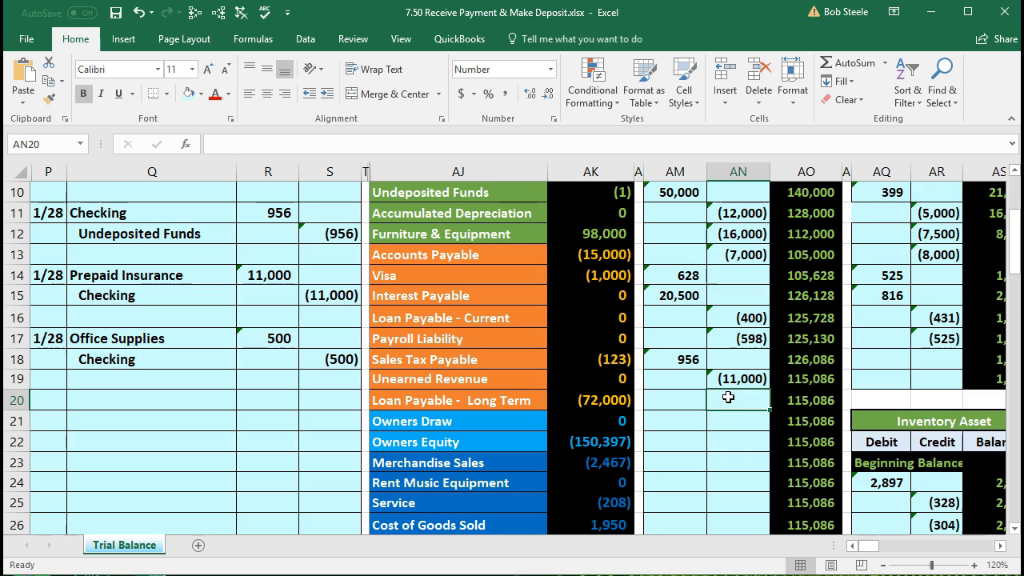
text(=)
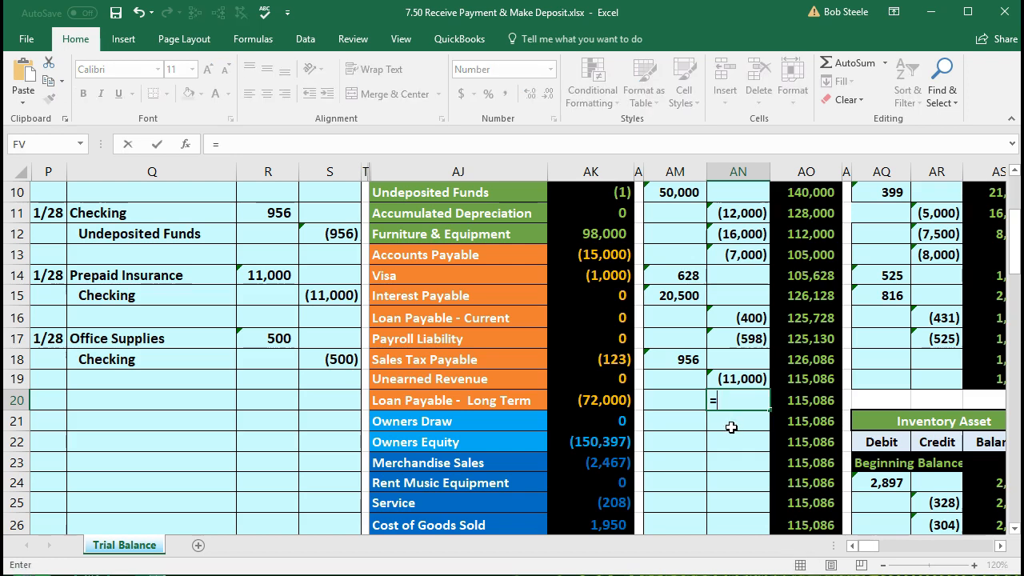
click(334, 356)
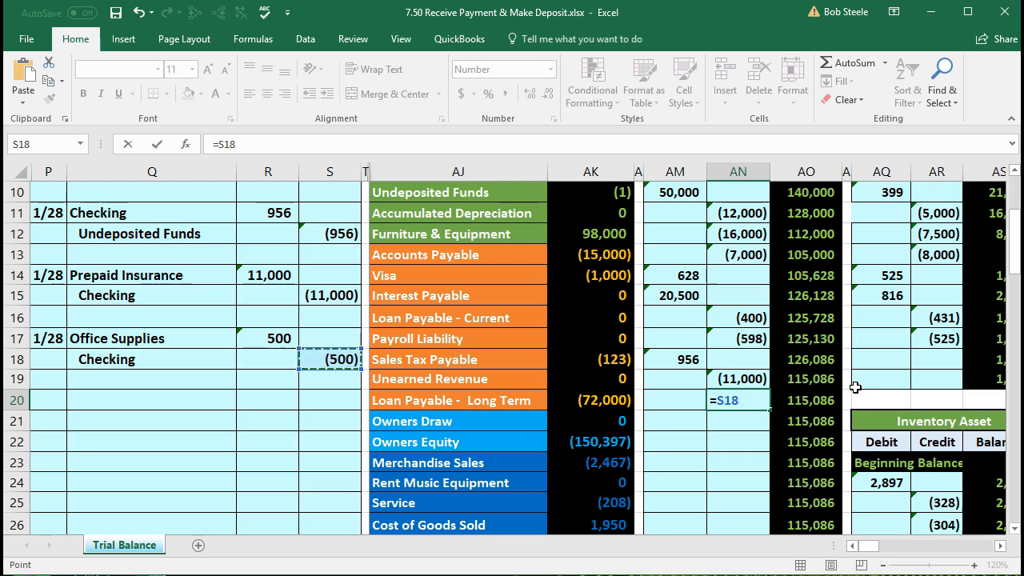
key(Return)
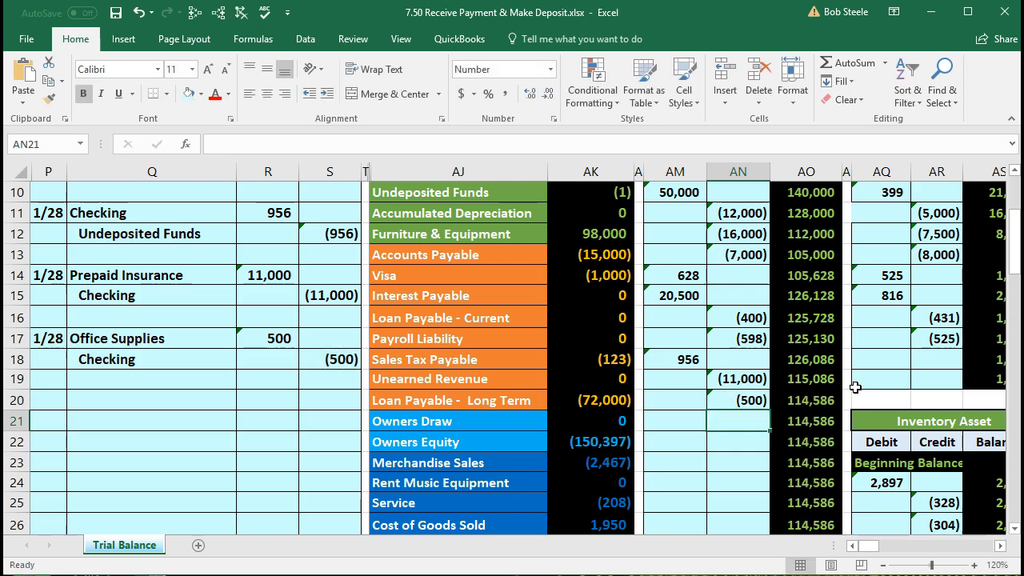
- Check the Checking ledger balance in AO20 against trial balance cell AK5, and review the debits-minus-credits total in AK38 and the accounting equation
click(826, 400)
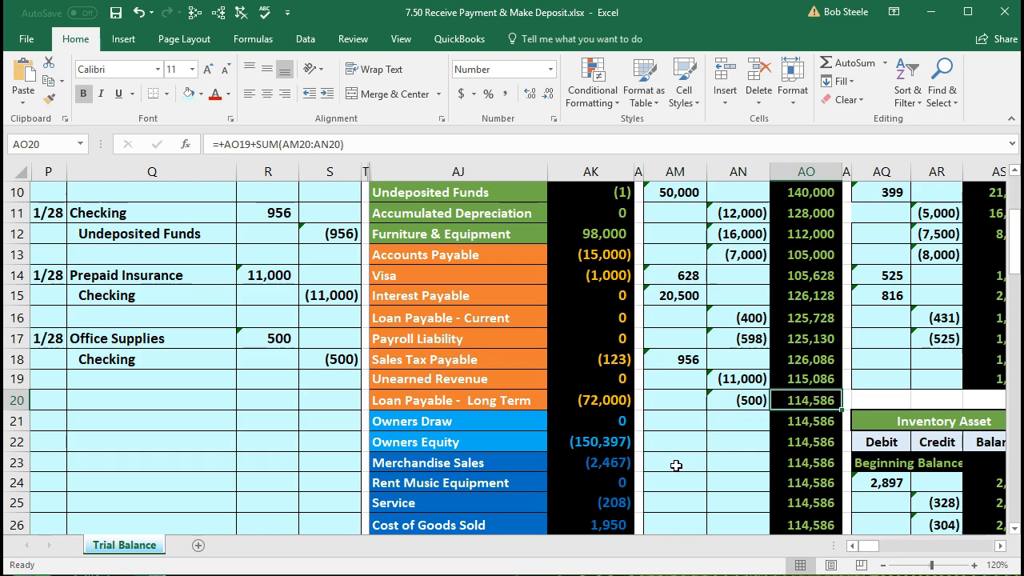
scroll(676, 464, up, 3)
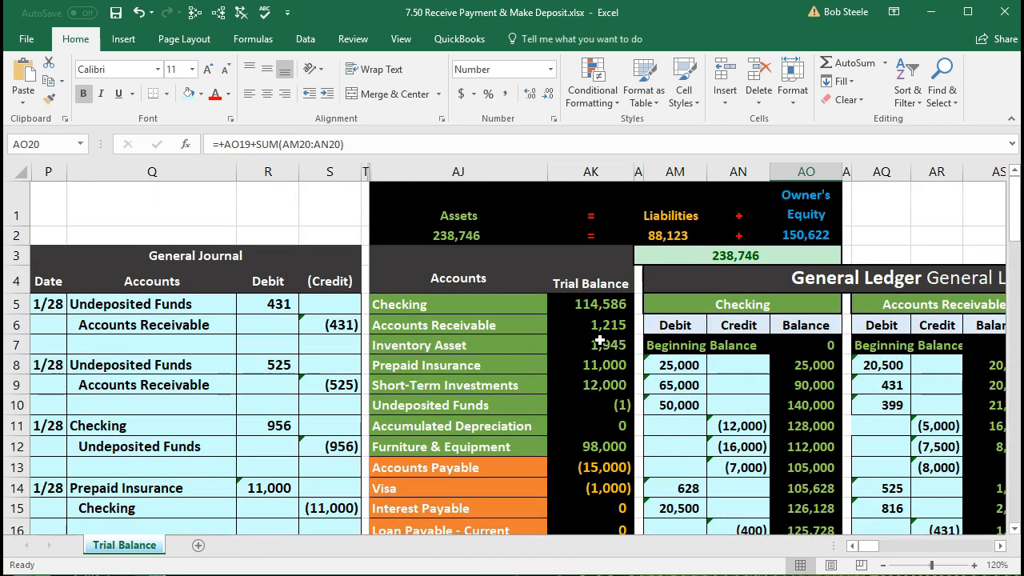
click(579, 310)
scroll(568, 361, down, 4)
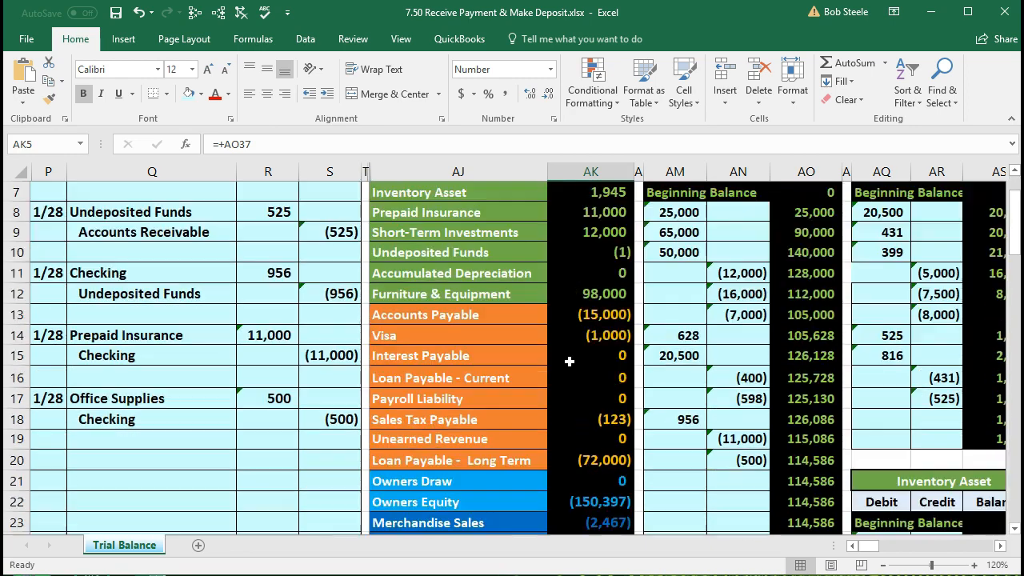
scroll(568, 360, down, 4)
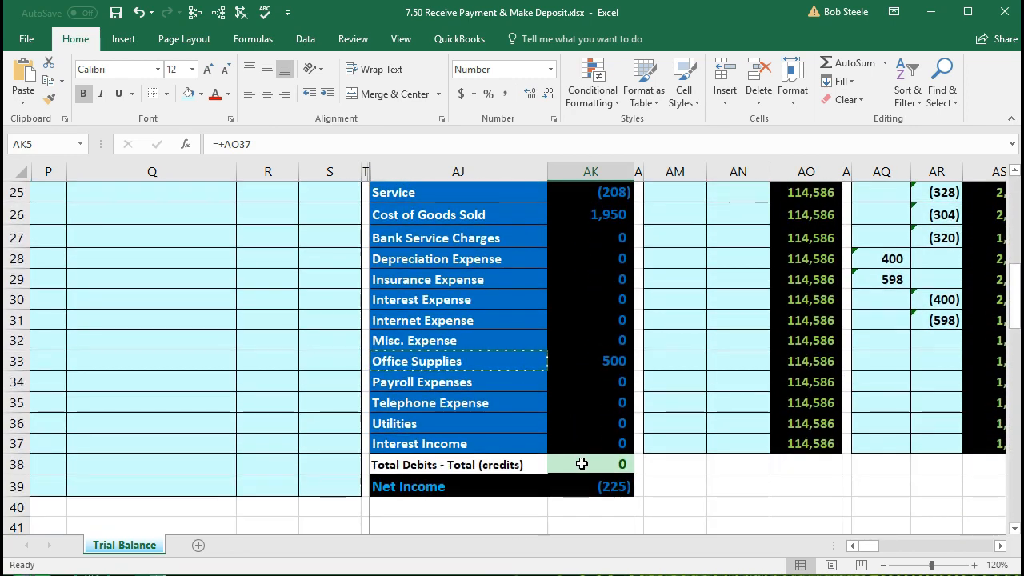
click(581, 467)
scroll(580, 467, up, 5)
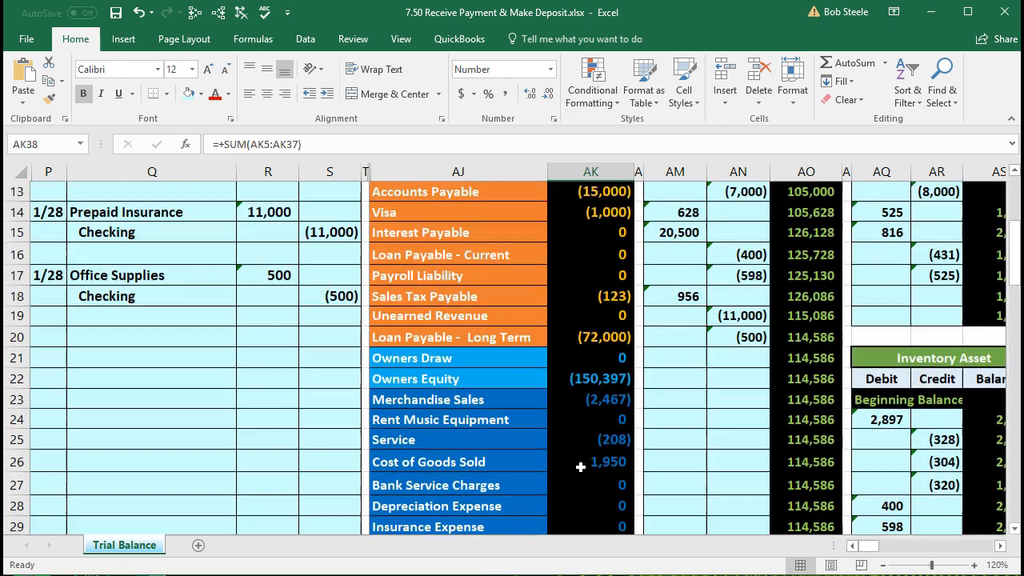
scroll(581, 467, up, 4)
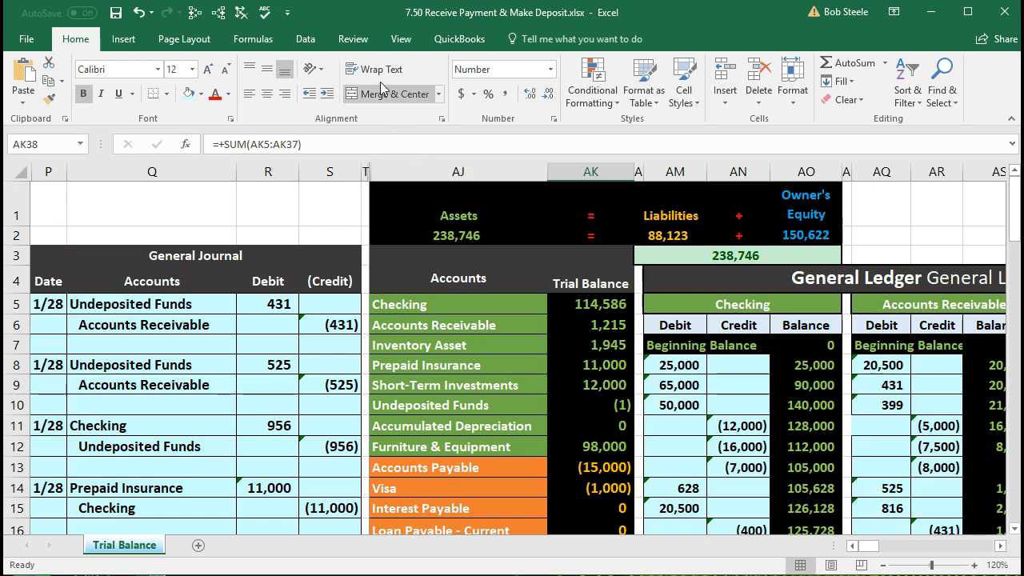
- Unfreeze the worksheet panes so all rows and columns scroll freely
click(354, 40)
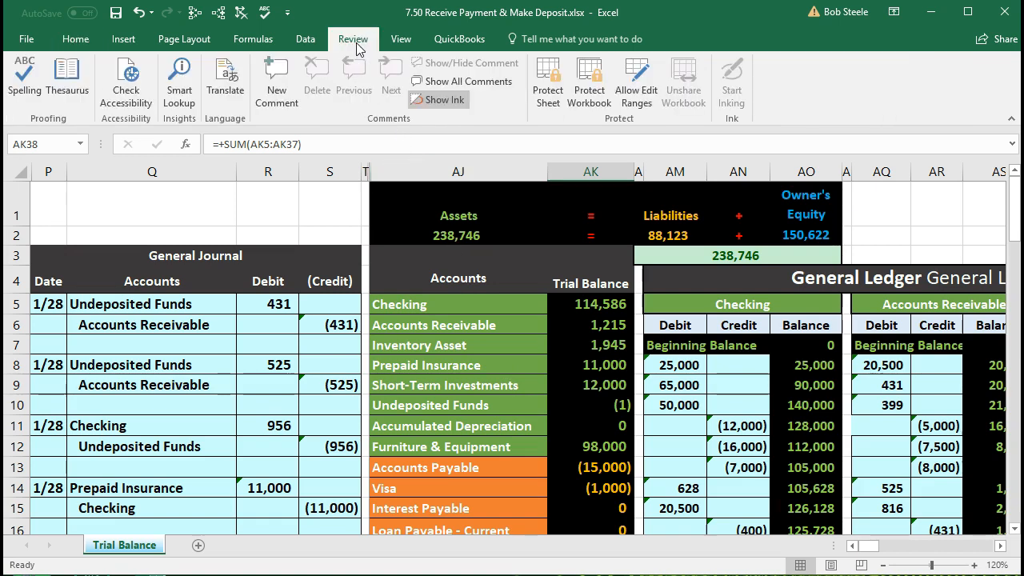
click(411, 46)
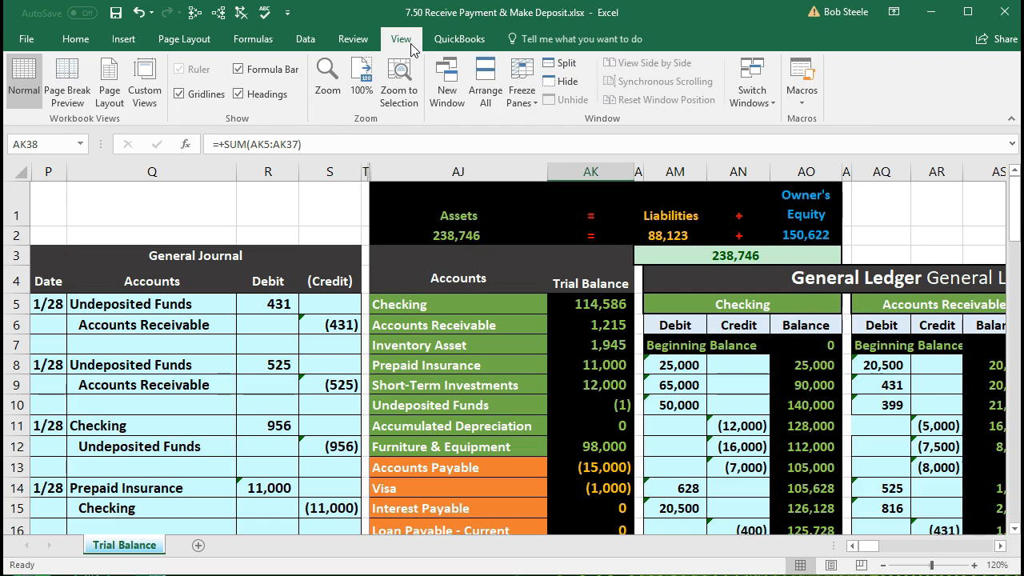
click(529, 104)
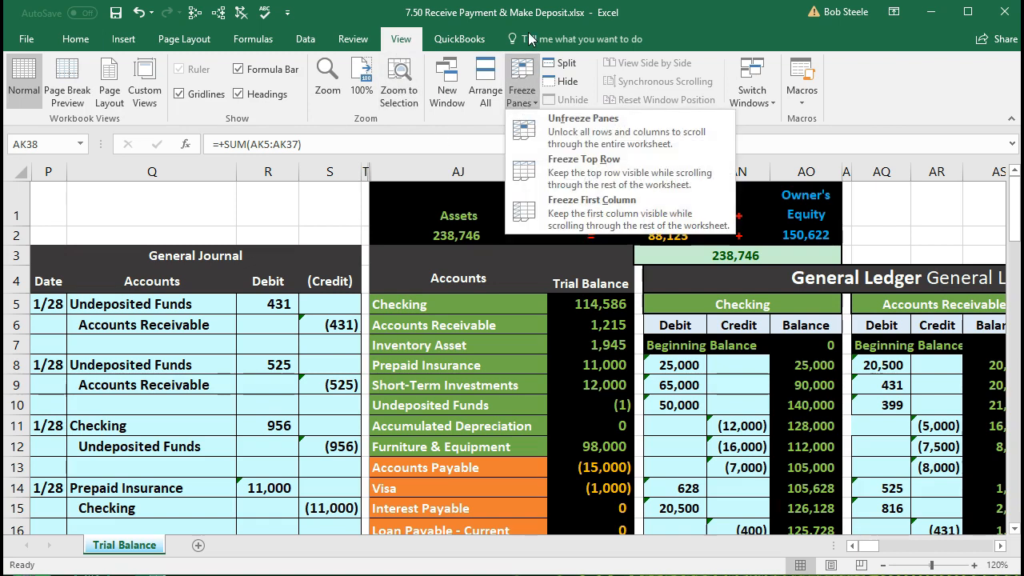
click(636, 133)
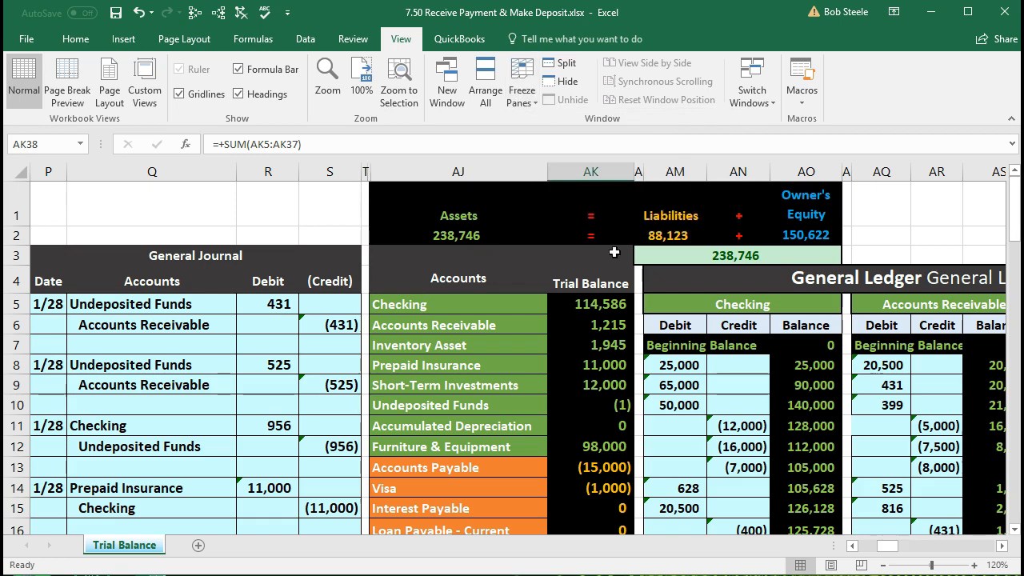
- Trace the dependents of the Checking balance in trial balance cell AK5
click(592, 304)
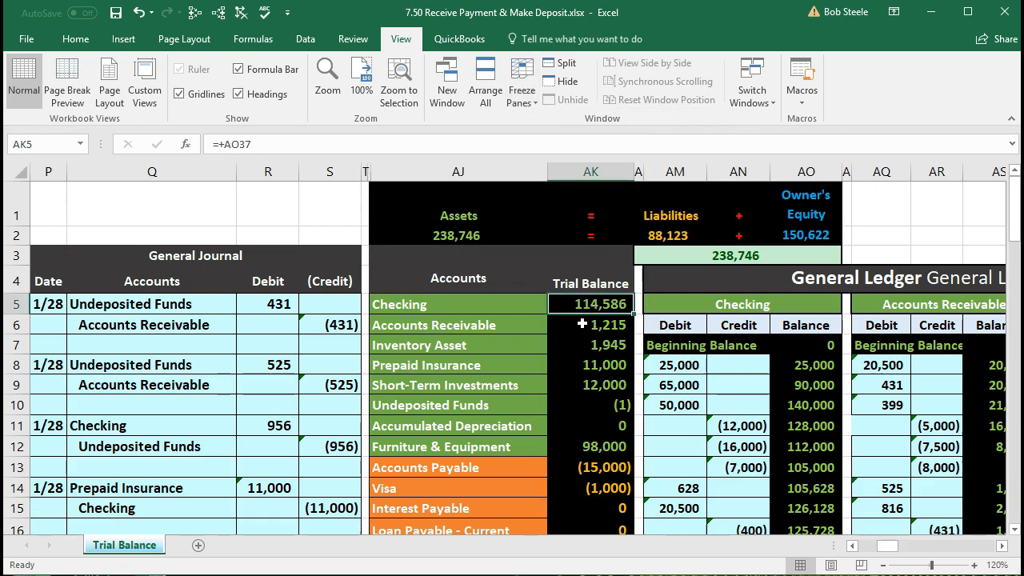
click(227, 16)
click(588, 326)
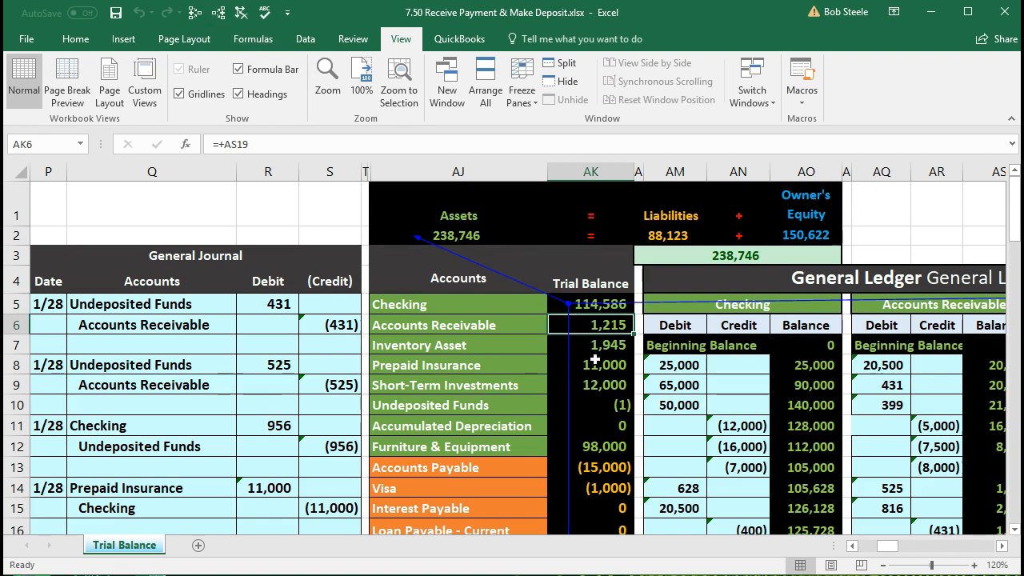
- Trace the dependents of the Office Supplies balance in trial balance cell AK33
scroll(592, 344, down, 4)
click(602, 399)
scroll(602, 404, down, 2)
scroll(603, 417, down, 2)
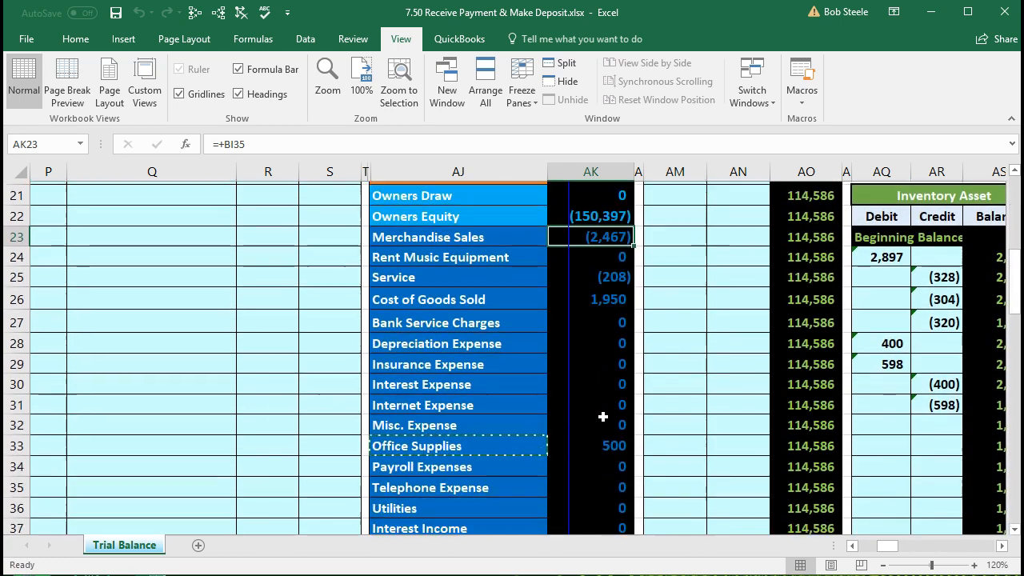
click(603, 422)
click(217, 12)
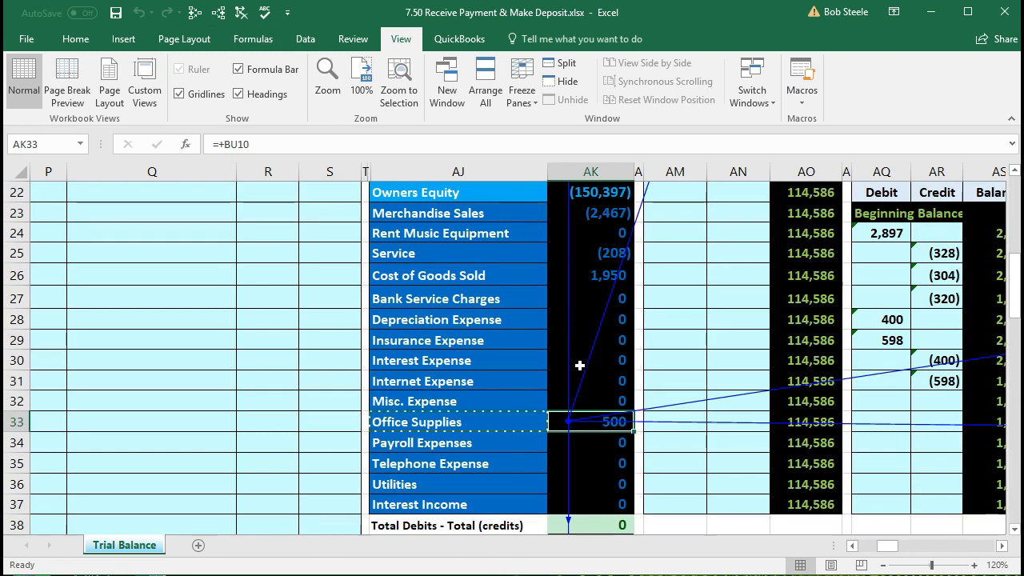
- Trace the dependents of the Prepaid Insurance balance in trial balance cell AK8
scroll(580, 366, up, 1)
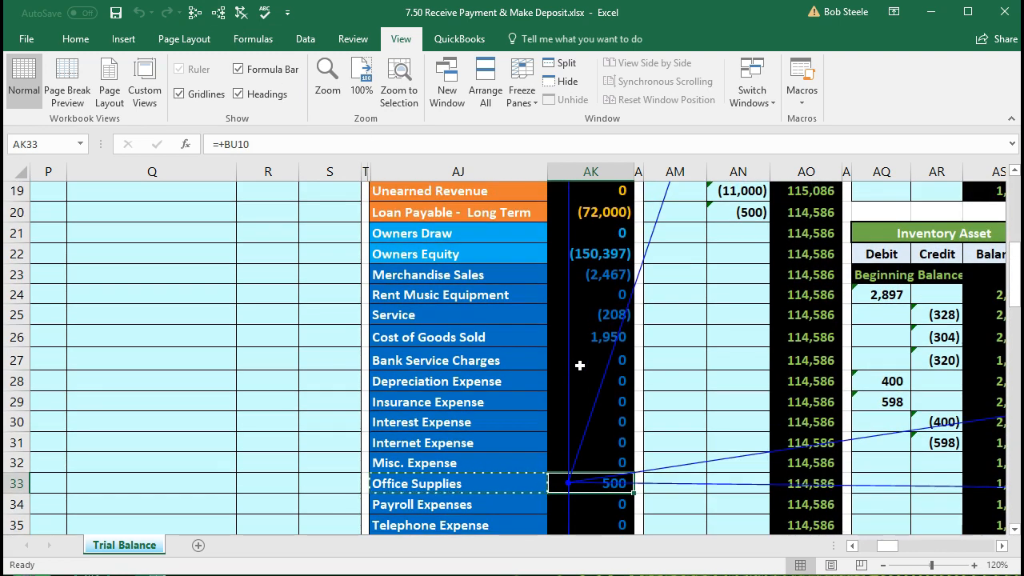
scroll(580, 365, up, 4)
scroll(580, 365, up, 1)
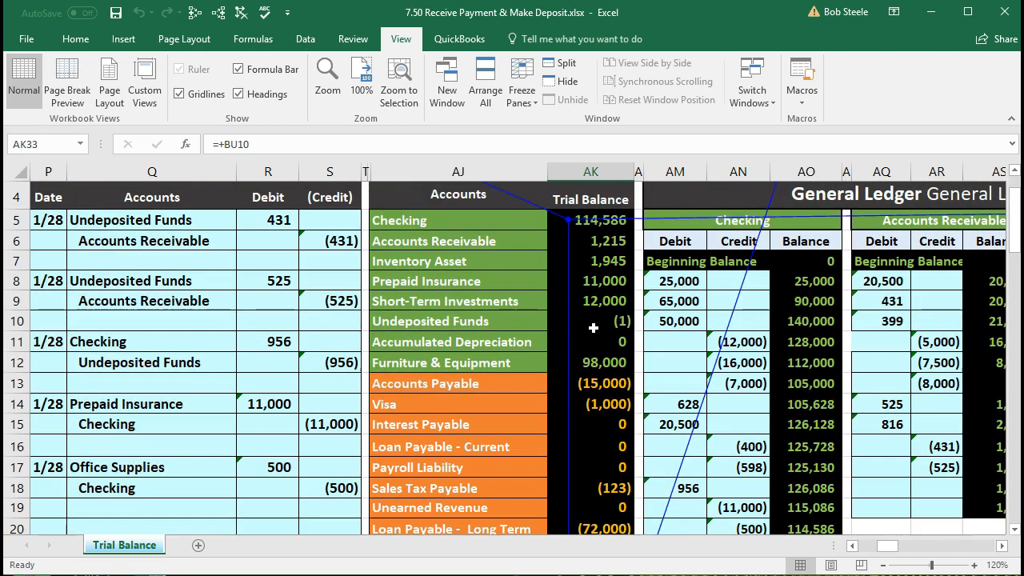
click(598, 281)
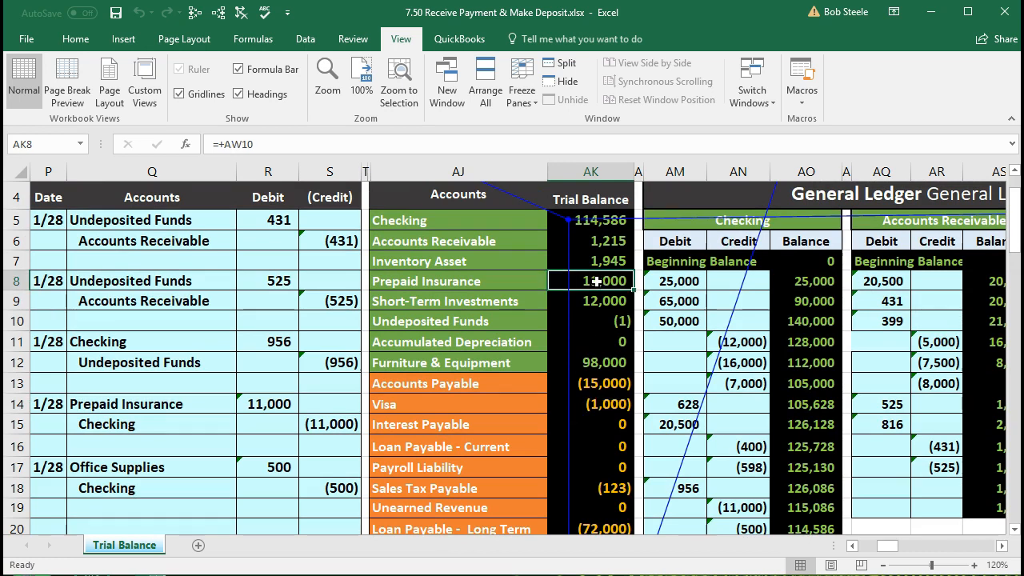
click(217, 12)
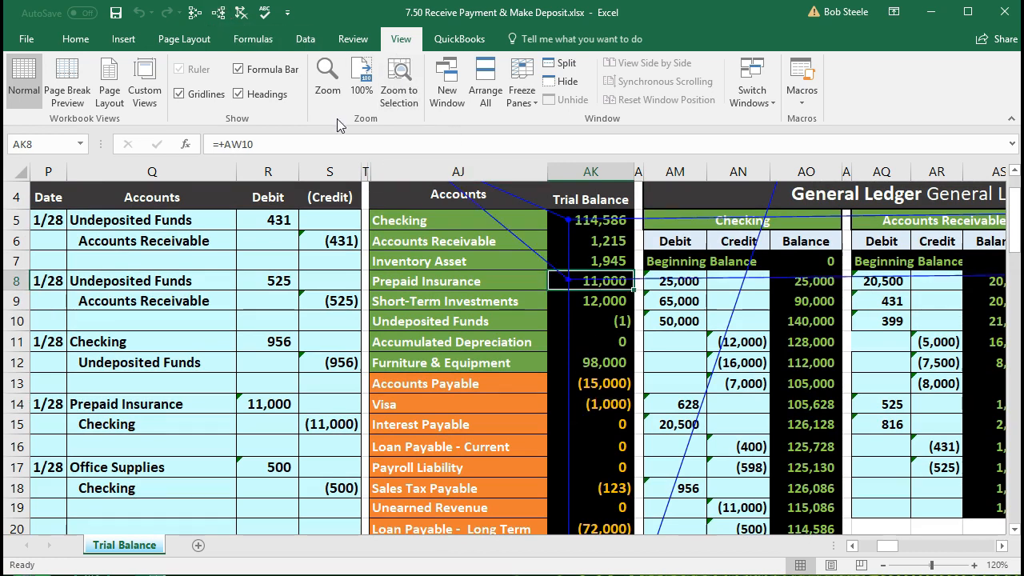
- Follow the tracer arrows to the balance sheet and check Cash, Prepaid Insurance, Total Assets and Total Liabilities & Equity
key(Right)
key(Right)
key(Right)
key(Right)
key(Right)
key(Right)
key(Right)
key(Right)
key(Right)
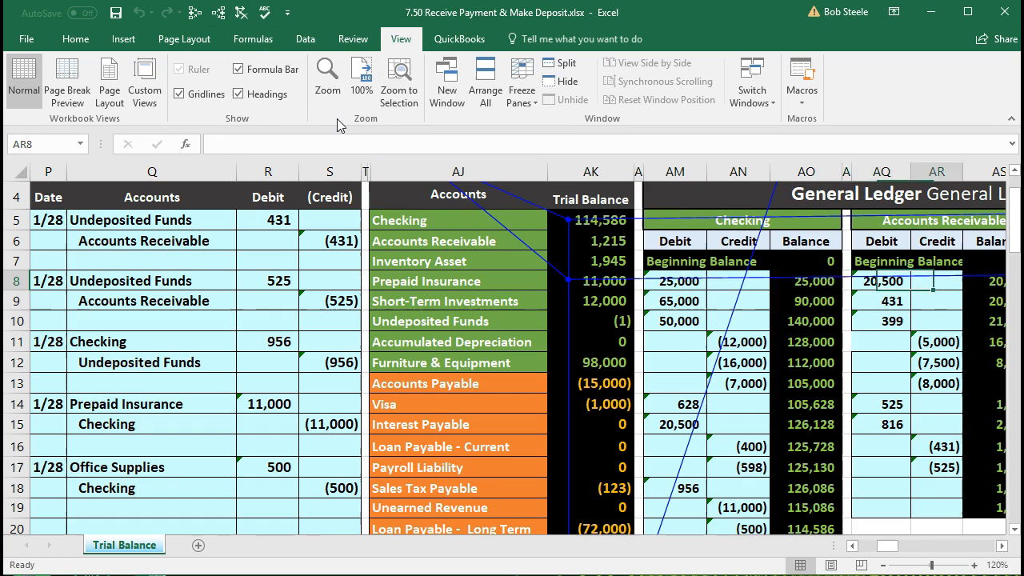
key(Right)
key(Right)
key(Right)
key(Right)
key(Right)
key(Right)
key(Right)
key(Right)
key(Right)
key(Right)
key(Right)
key(Right)
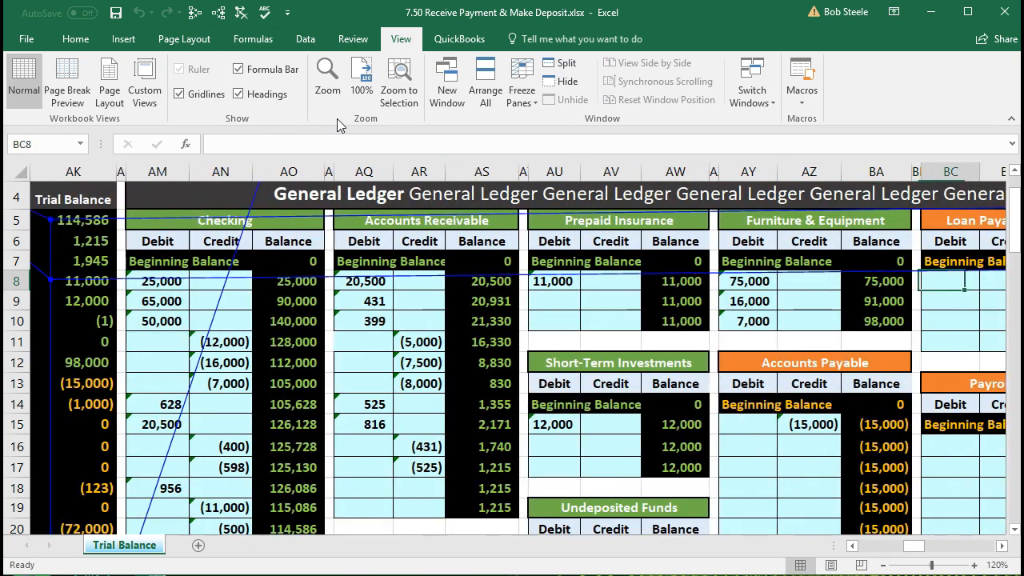
key(Right)
key(Right)
key(Right)
key(Right)
key(Right)
key(Right)
key(Right)
key(Right)
key(Right)
key(Right)
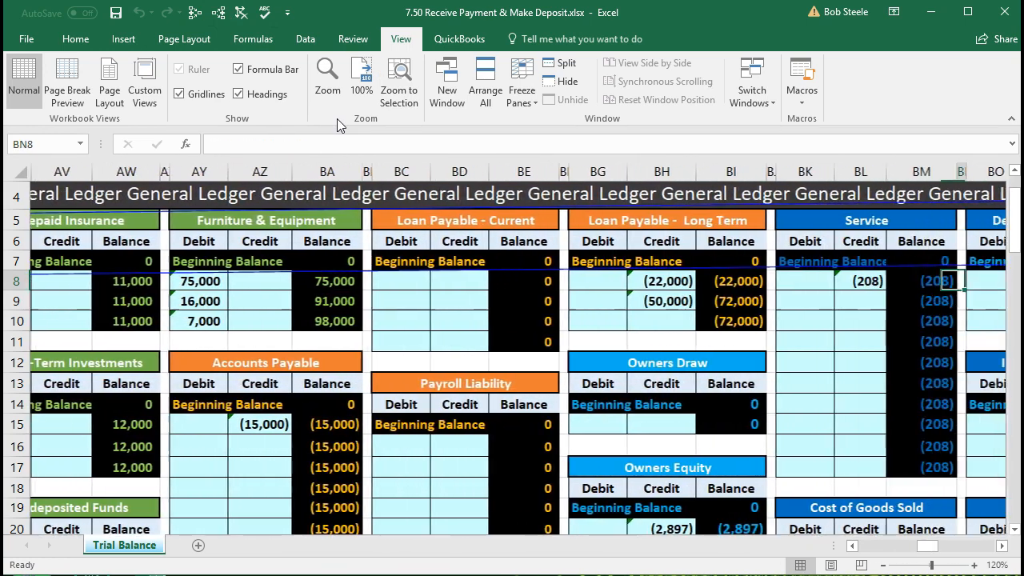
key(Right)
key(Right)
key(Right)
key(Right)
key(Right)
key(Right)
key(Right)
key(Right)
key(Right)
key(Right)
key(Right)
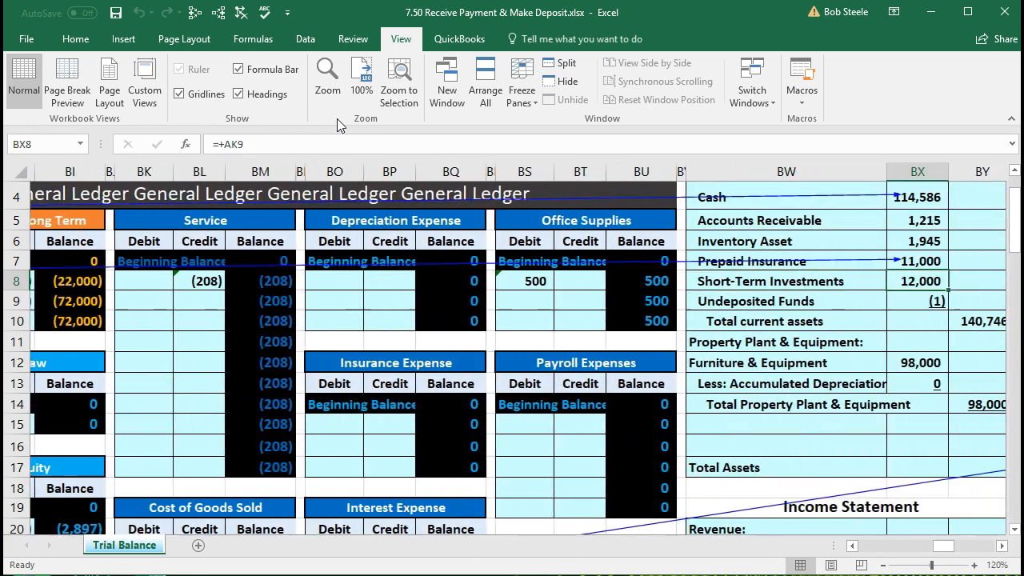
key(Right)
key(Right)
key(Right)
key(Right)
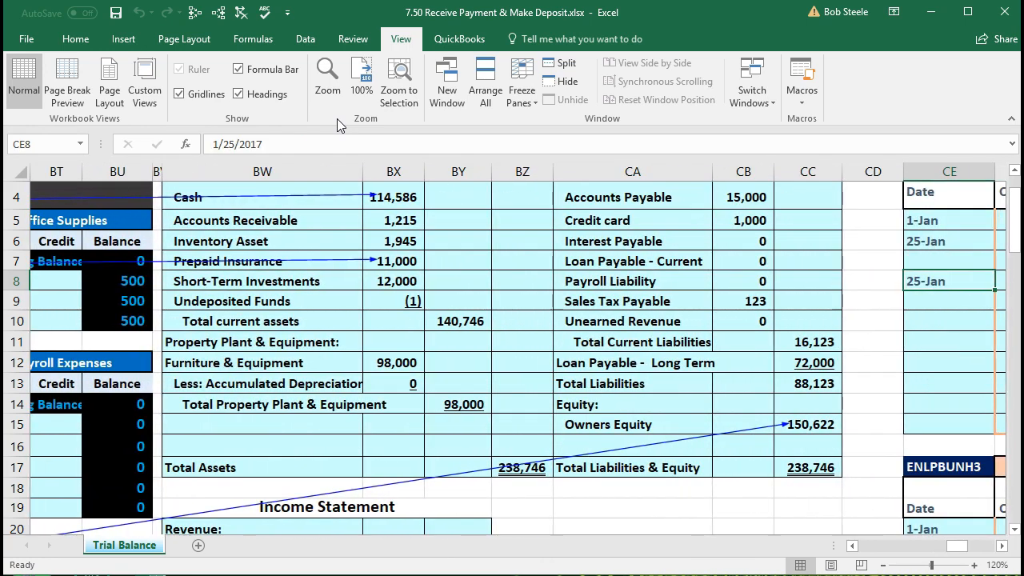
scroll(410, 278, up, 1)
click(414, 281)
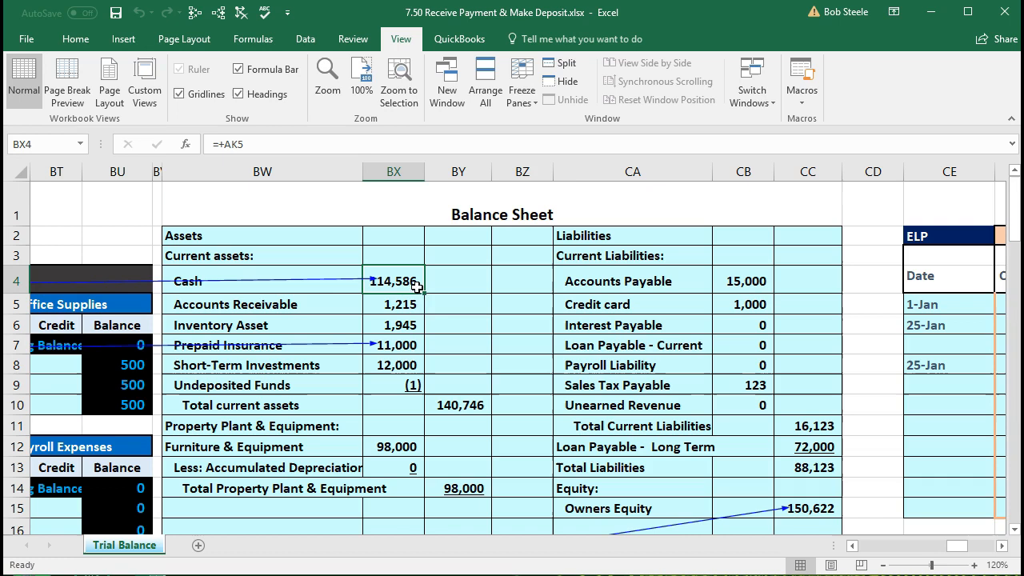
click(420, 345)
scroll(521, 382, down, 1)
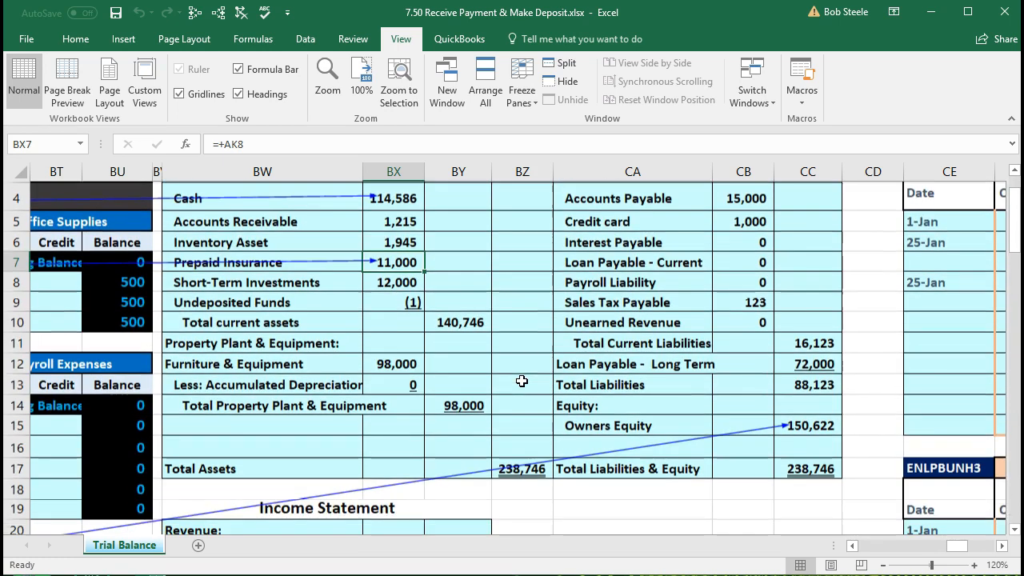
click(534, 468)
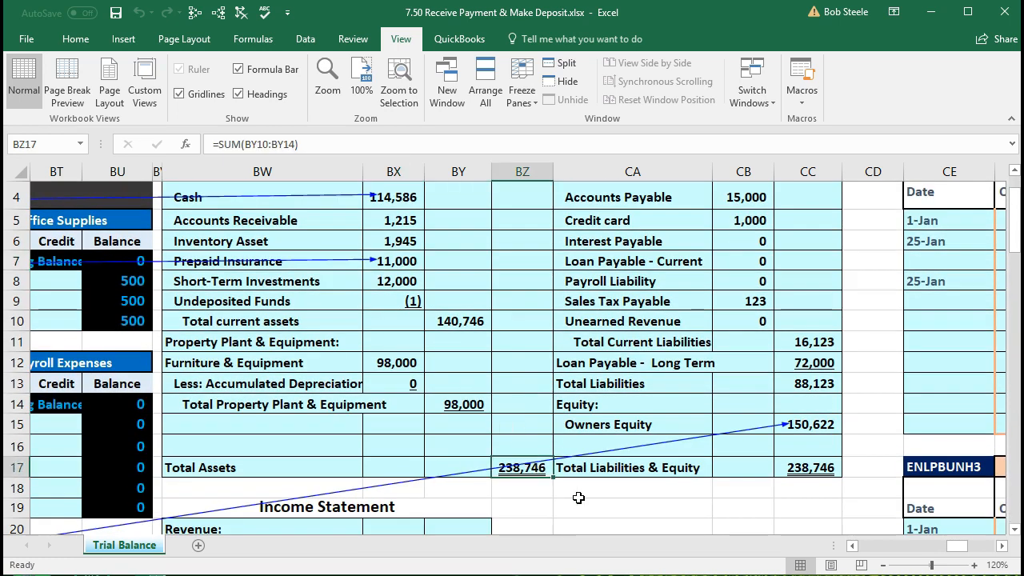
click(802, 468)
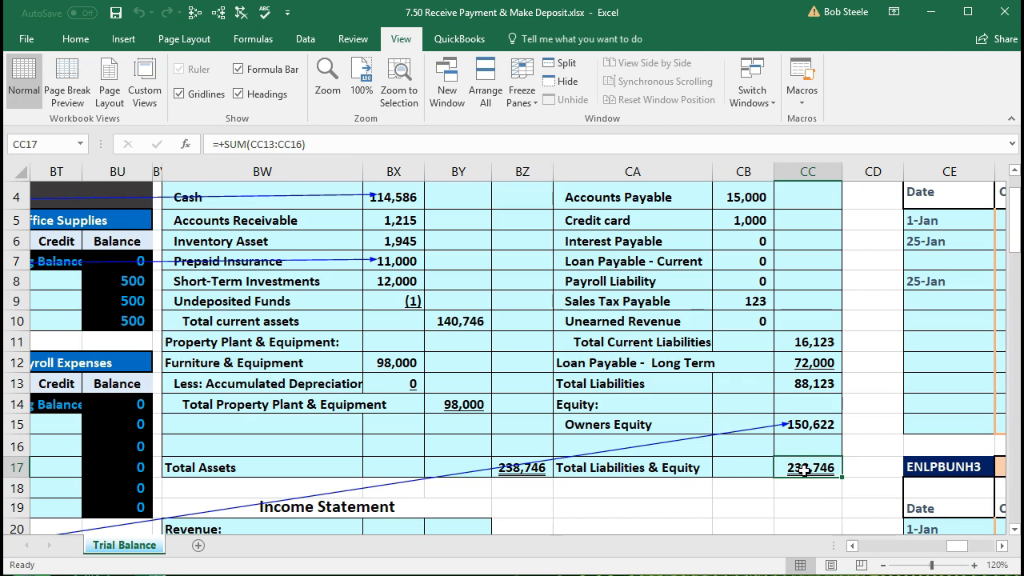
- Check the Office Supplies expense line in BX34 of the income statement
scroll(804, 470, down, 6)
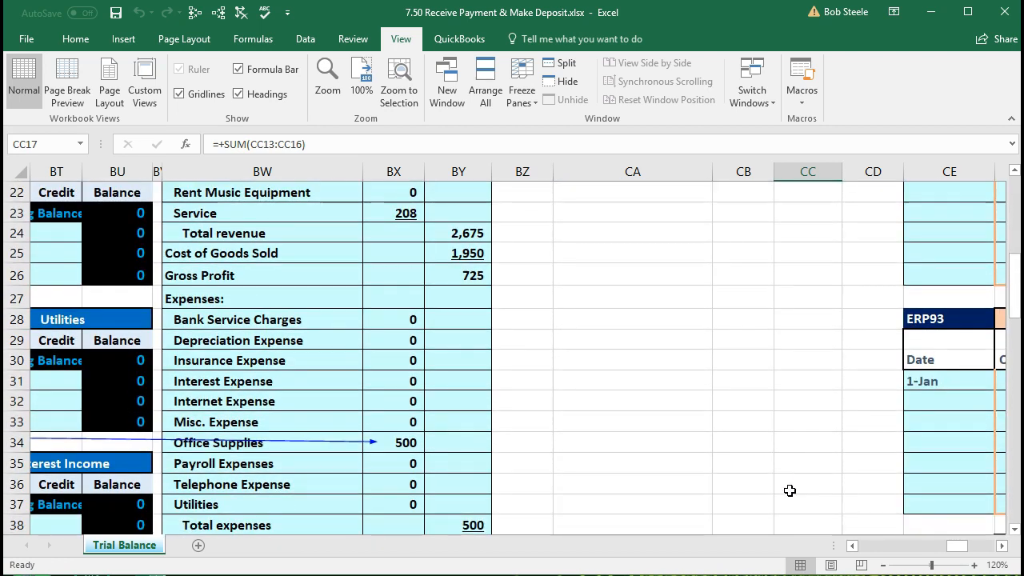
click(408, 445)
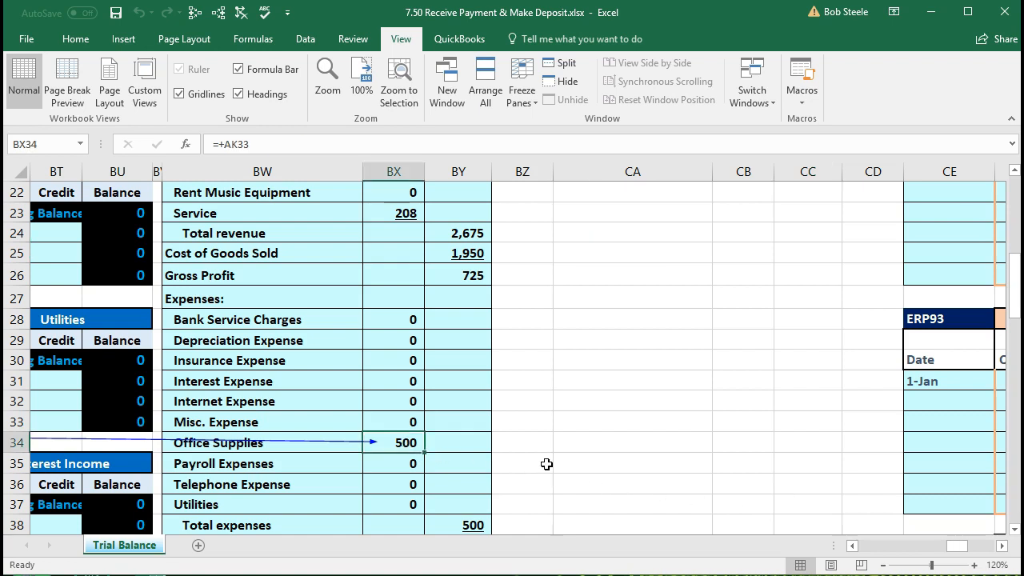
- Check Net Ordinary Income in BY39 and Net Income (Loss) in BY42 of the income statement
scroll(531, 414, down, 1)
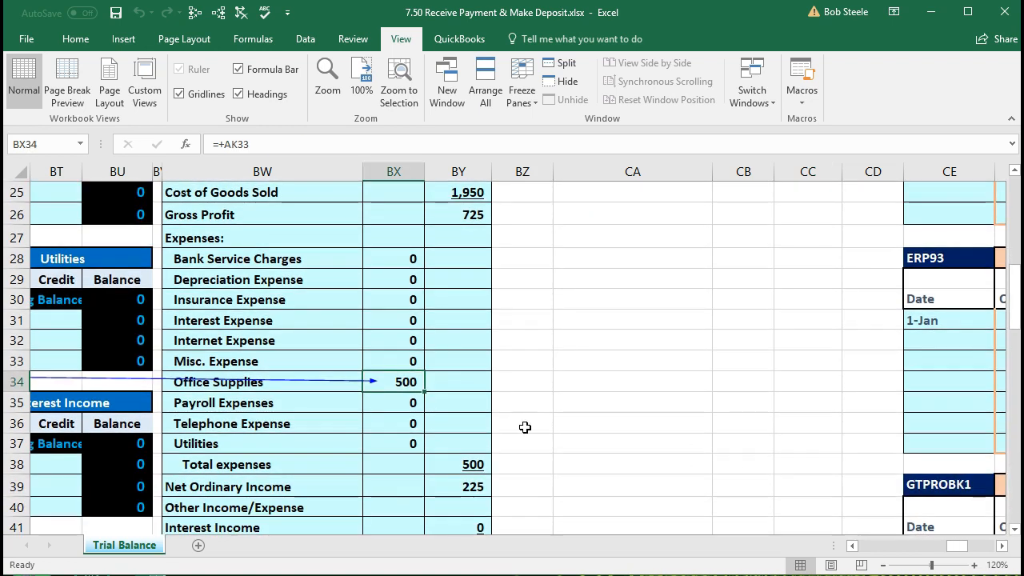
click(489, 486)
scroll(580, 496, down, 1)
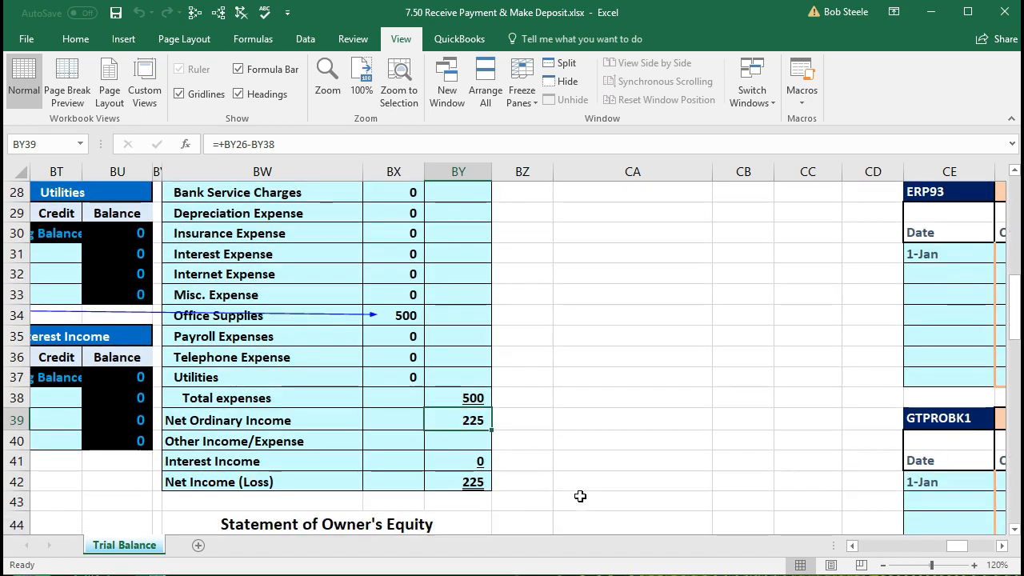
click(480, 482)
- Follow net income into the Statement of Owner's Equity, checking Net Income in BX47 and Ending Owner's Equity in BY50
scroll(554, 474, down, 3)
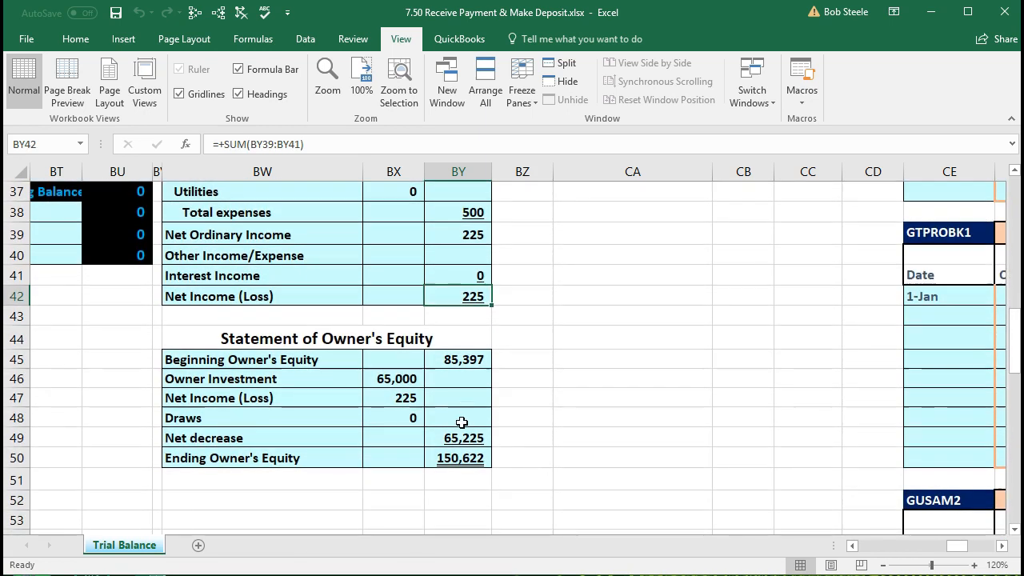
click(397, 398)
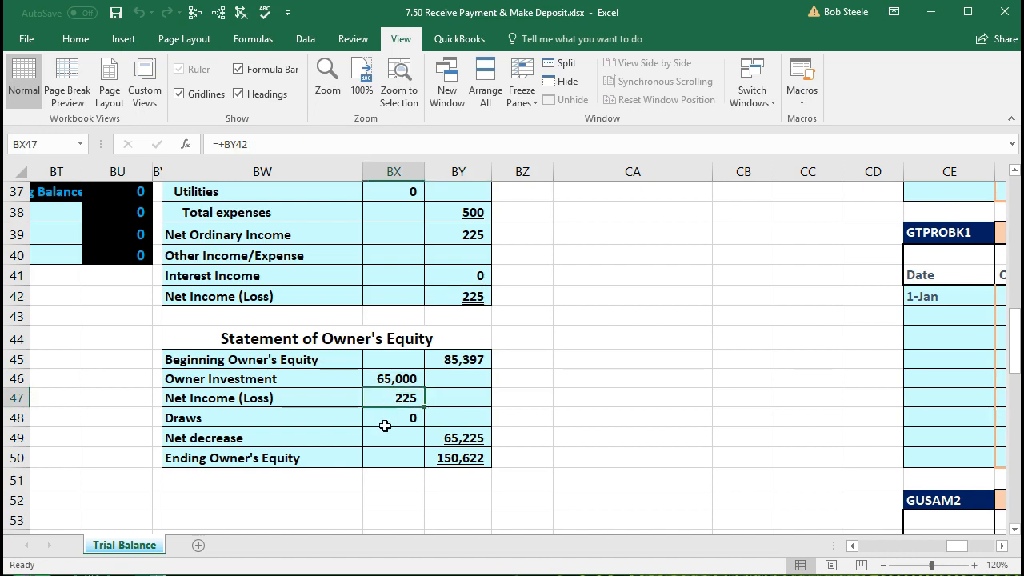
click(453, 459)
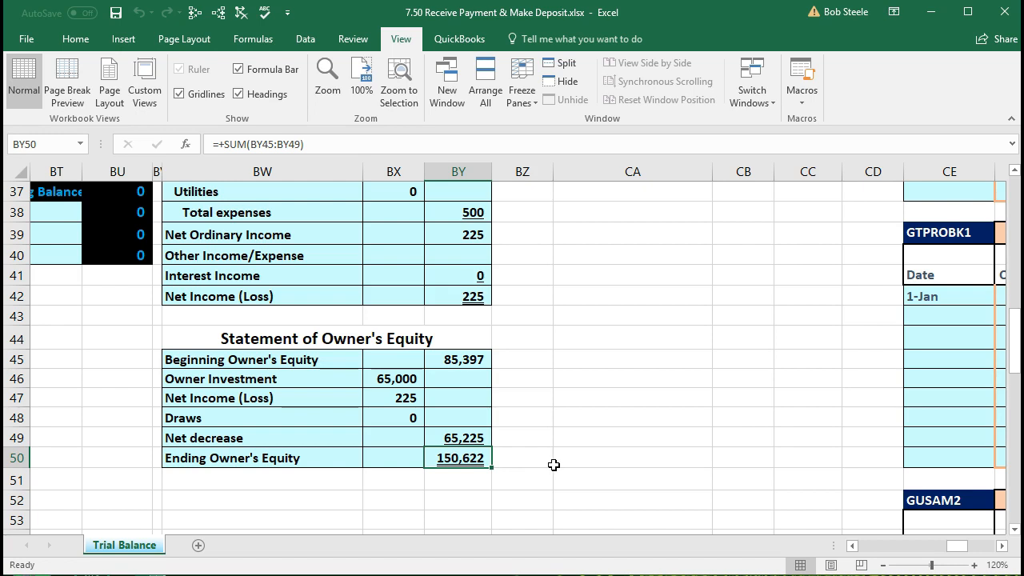
- Compare the ending owner's equity with the Owners Equity line in CA15:CC15 of the balance sheet
scroll(553, 464, up, 10)
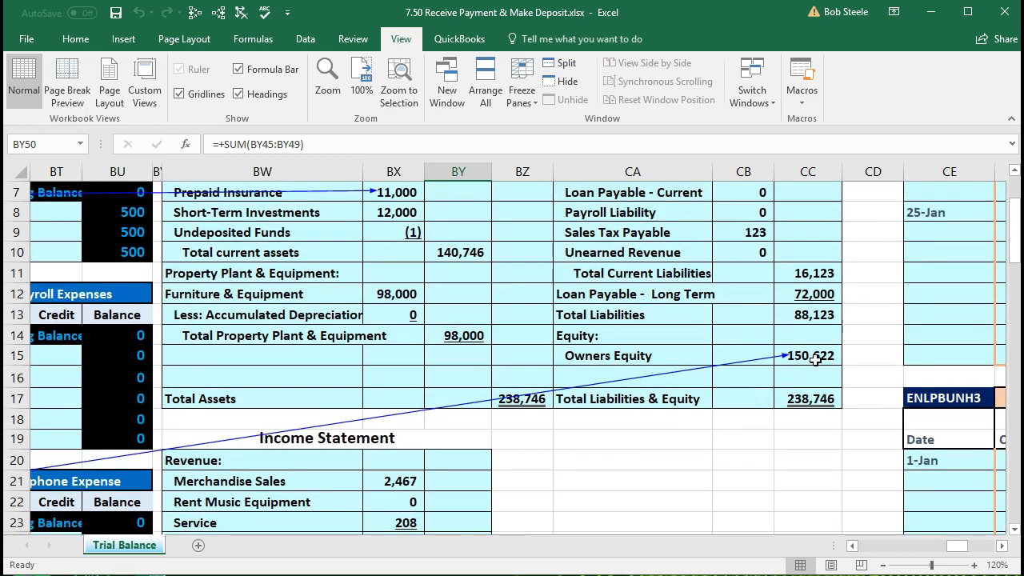
click(814, 362)
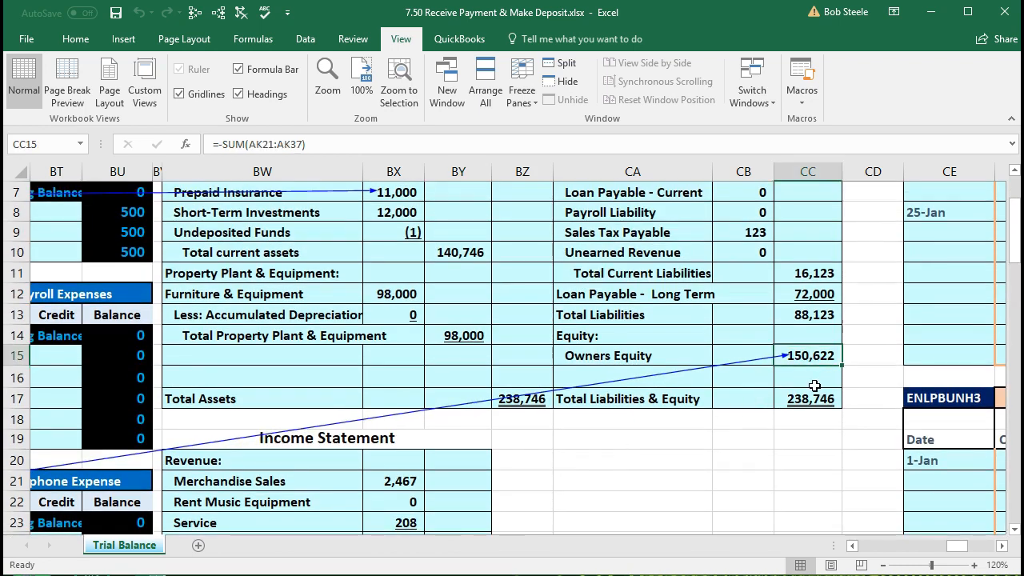
drag(658, 355, 789, 361)
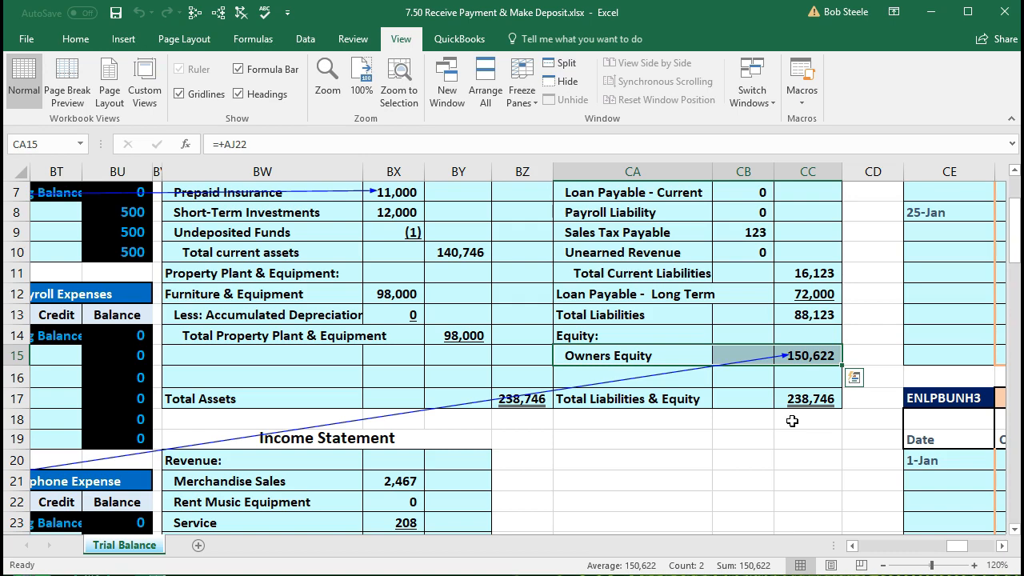
- Return to the trial balance and check the Owners Equity balance in AK22
key(Left)
key(Left)
key(Left)
key(Left)
key(Left)
key(Left)
key(Left)
key(Left)
key(Left)
key(Left)
key(Left)
key(Left)
key(Left)
key(Left)
key(Left)
key(Left)
key(Left)
key(Left)
key(Left)
key(Left)
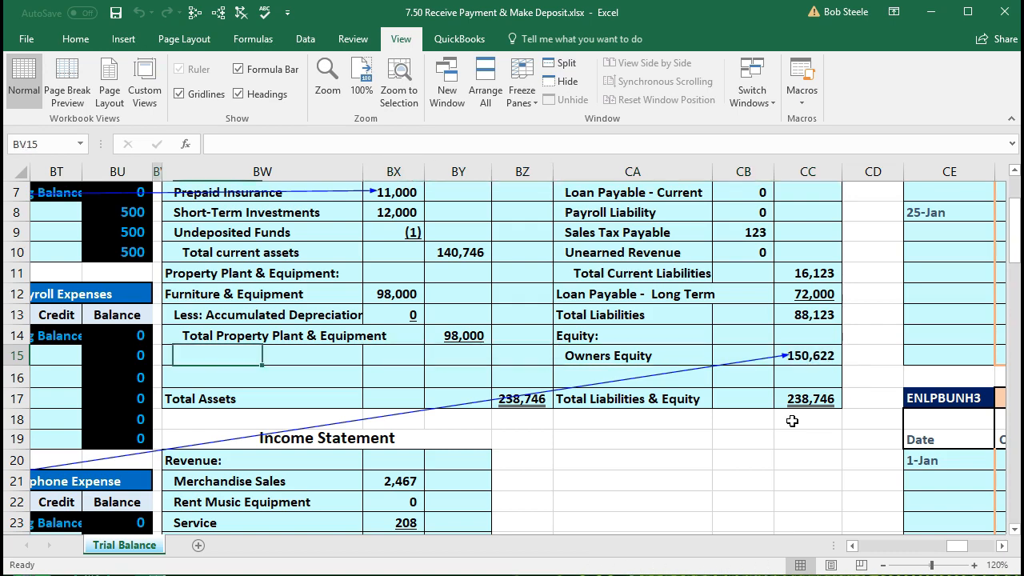
key(Left)
key(Left)
key(Left)
key(Left)
key(Left)
key(Left)
key(Left)
key(Left)
key(Left)
key(Left)
key(Left)
key(Left)
key(Left)
key(Left)
key(Left)
key(Left)
key(Left)
key(Left)
key(Left)
key(Left)
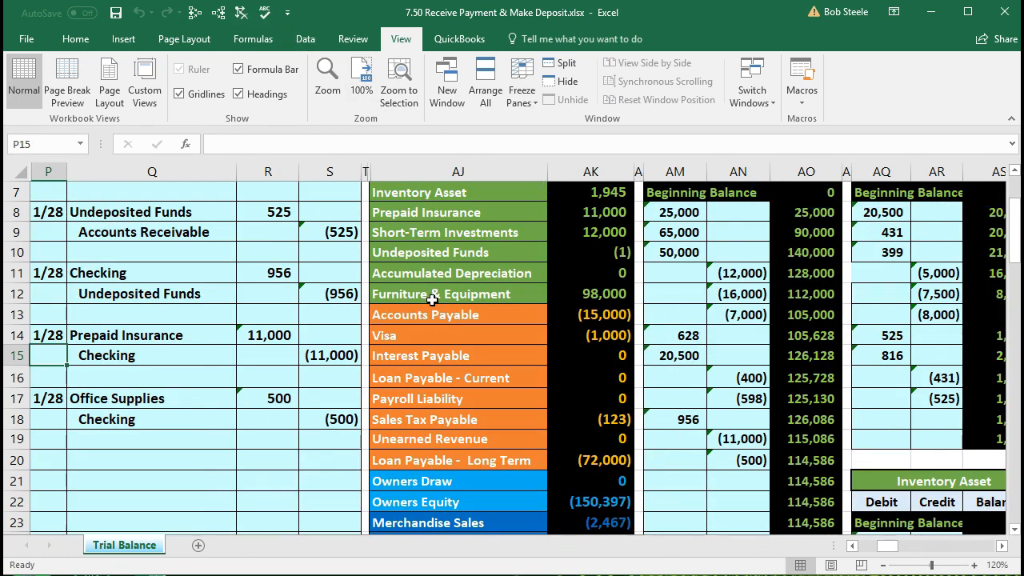
scroll(431, 301, down, 2)
click(520, 383)
click(567, 379)
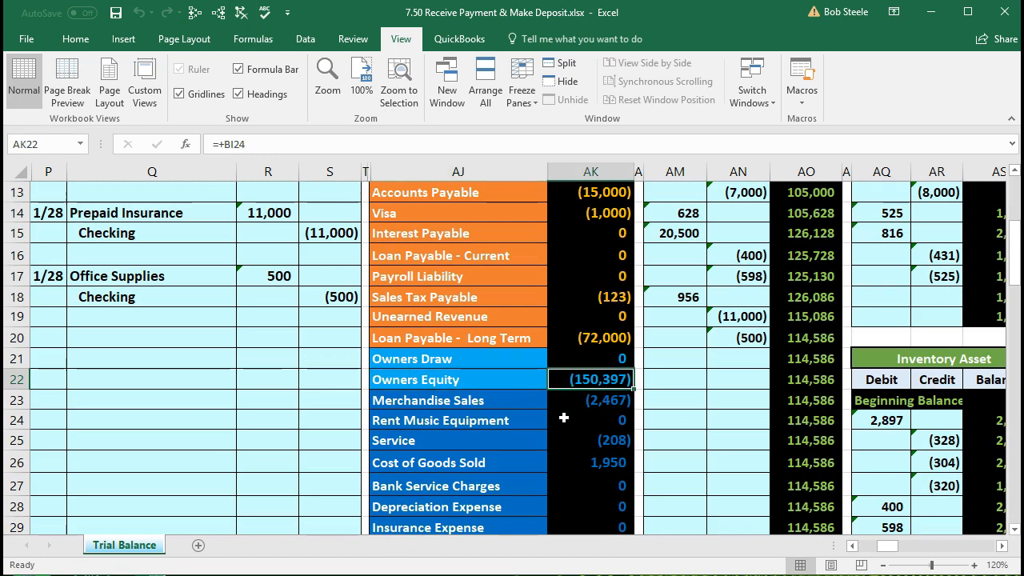
- Select AK22:AK37 to view the combined total of Owners Equity and all income and expense balances, then reselect AK22
scroll(564, 417, down, 2)
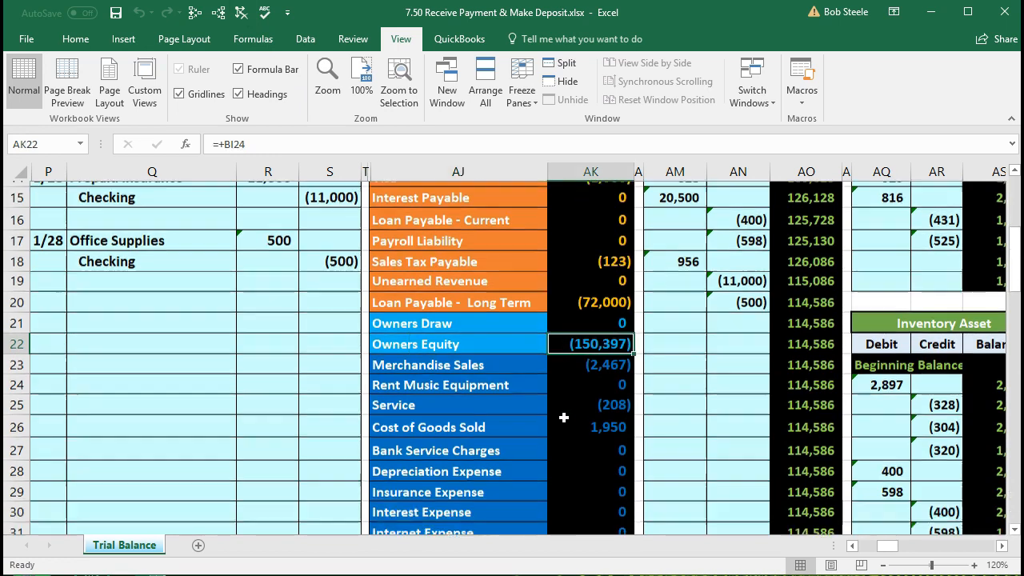
drag(584, 254, 612, 468)
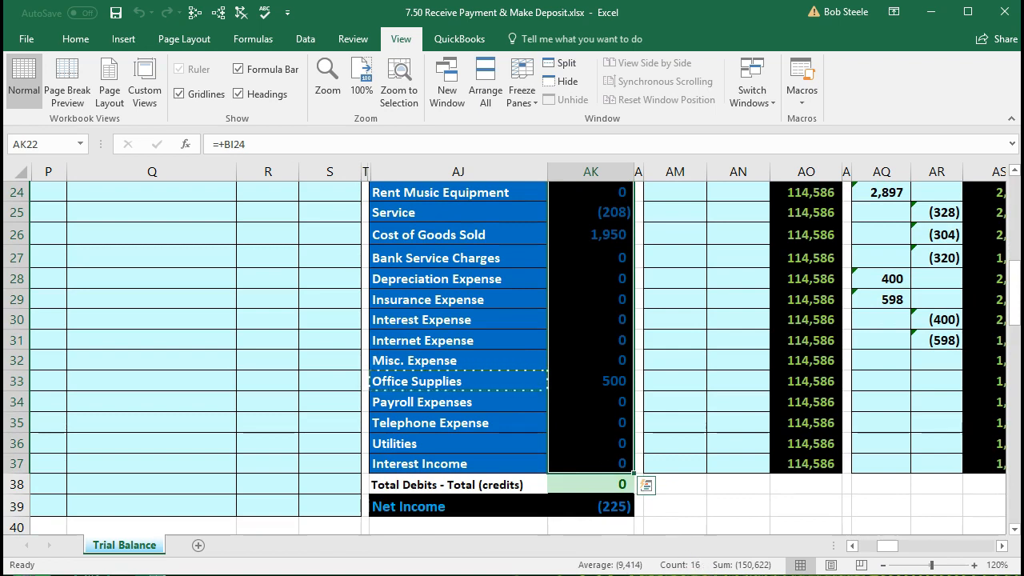
scroll(512, 358, up, 2)
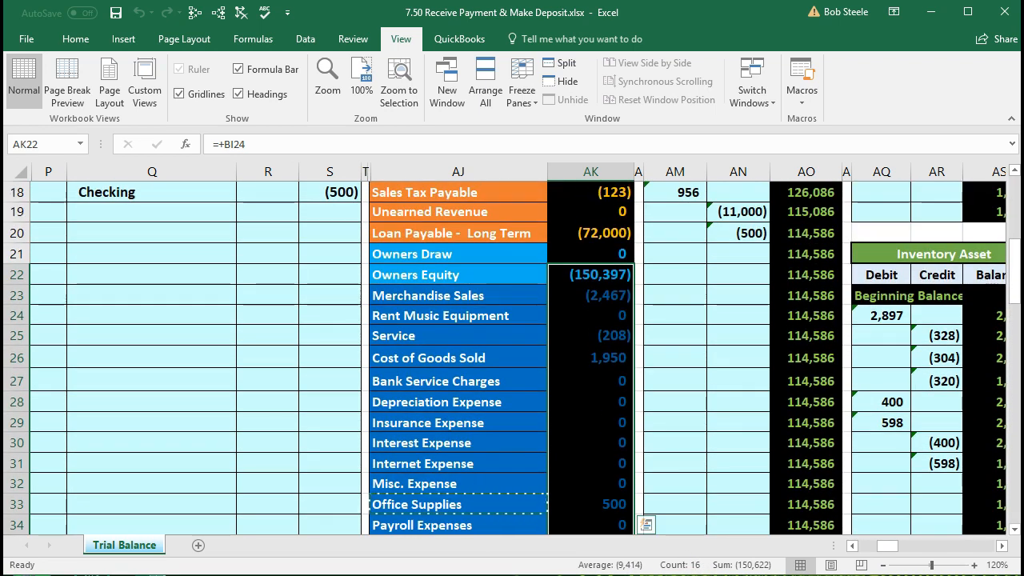
click(593, 277)
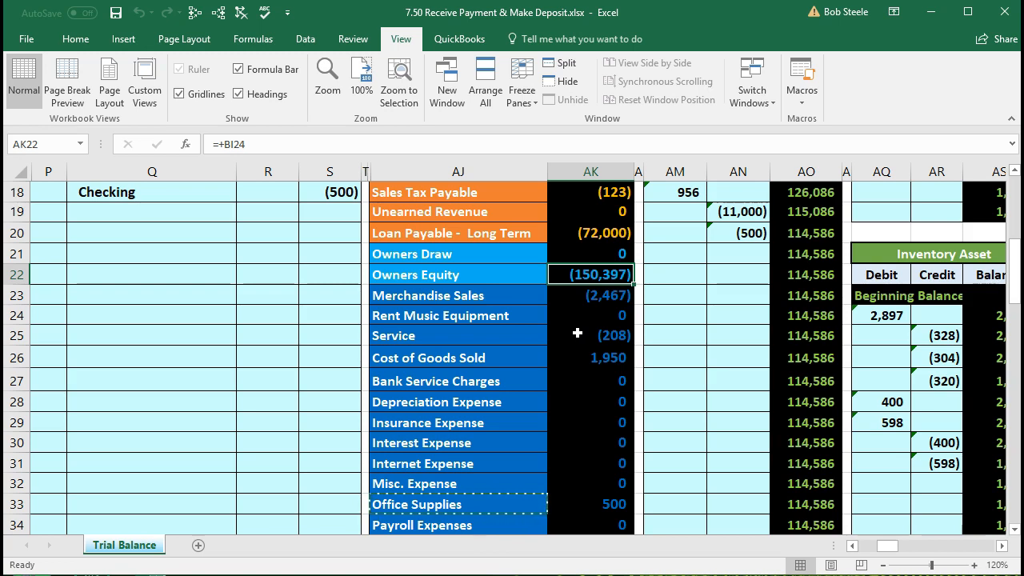
- Select AK5:AK20 in the trial balance to view the combined total of the asset and liability balances
scroll(577, 333, up, 5)
drag(579, 240, 596, 462)
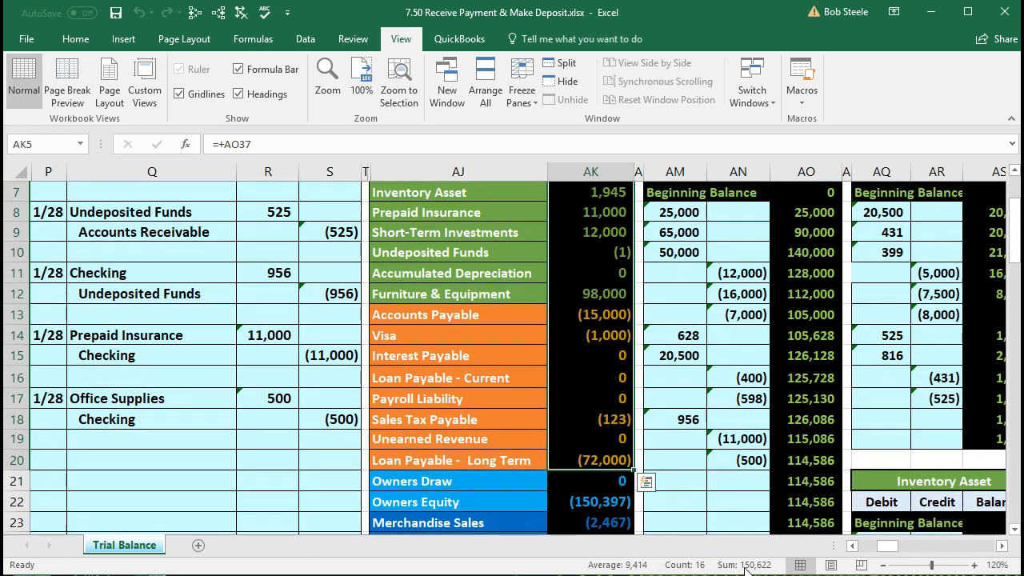